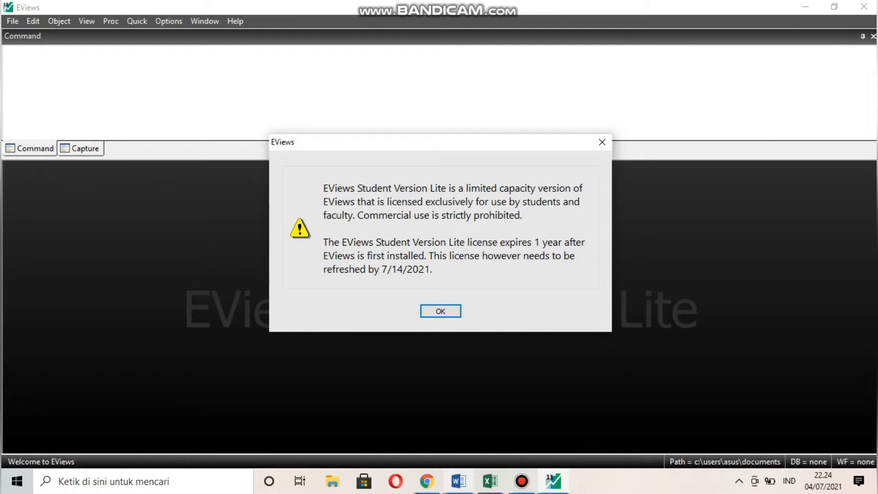
Start a new workfile with a Balanced Panel structure and Annual frequency
left_click(440, 311)
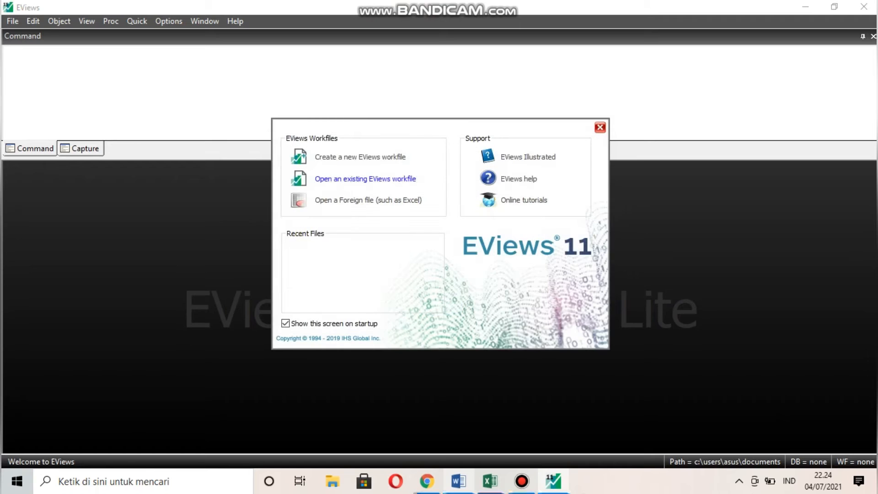
left_click(360, 157)
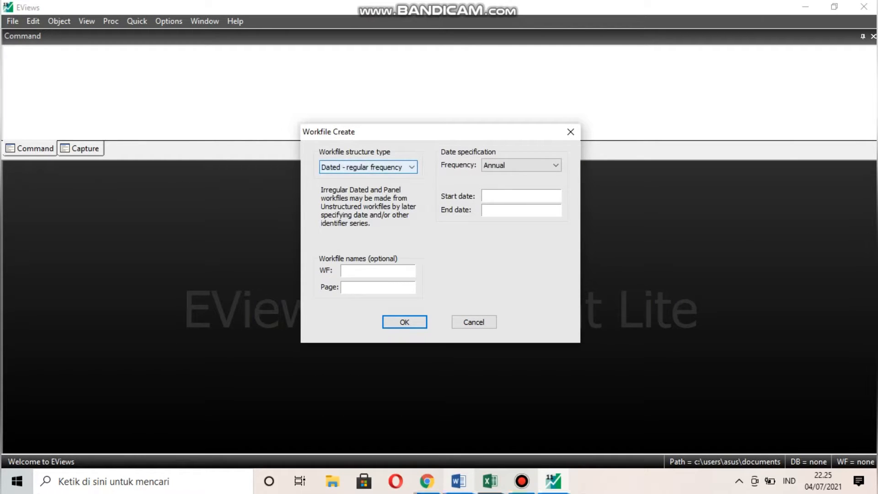
left_click(368, 167)
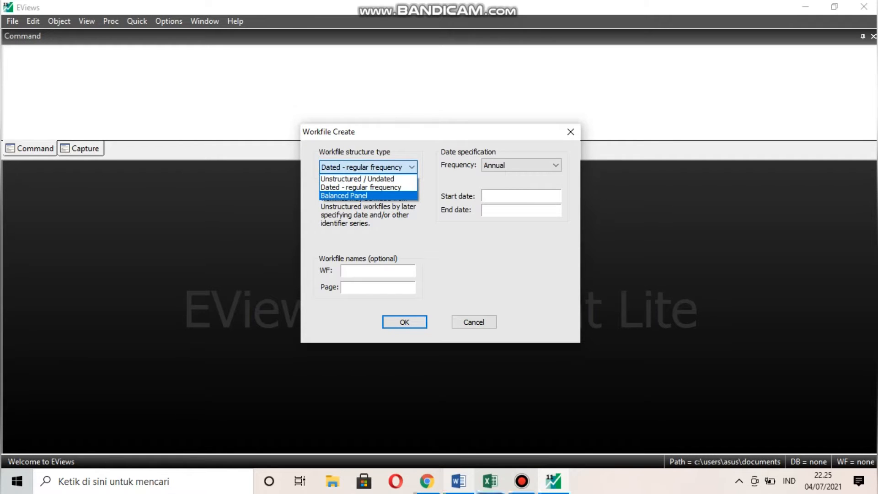
left_click(344, 196)
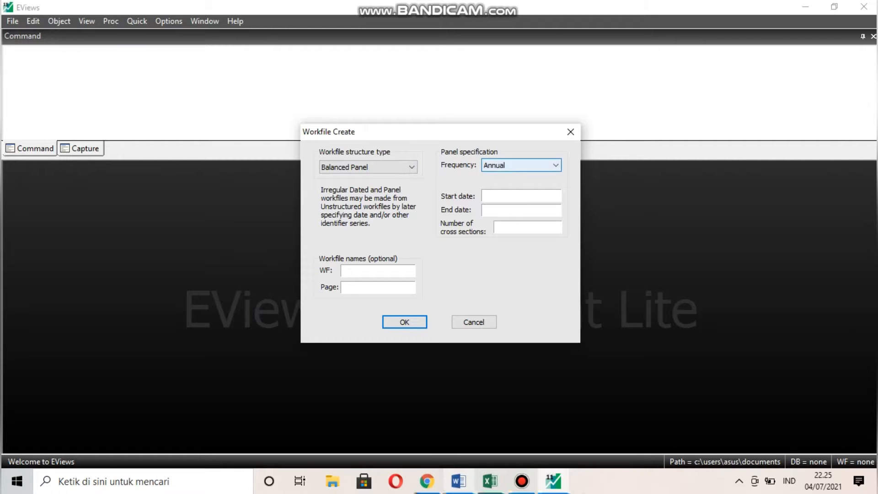
left_click(522, 166)
left_click(494, 186)
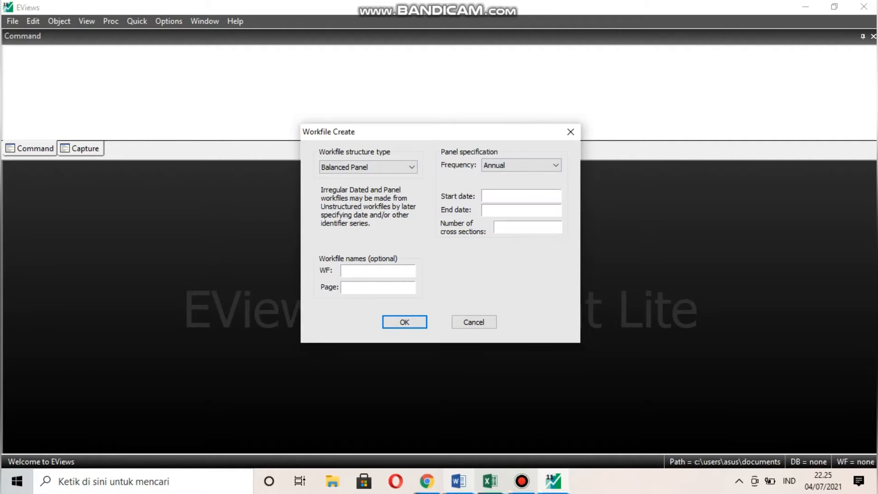
Create the workfile with dates from 2012 to 2016, 9 cross sections and the name DATA PANEL
type("2012")
type("2016")
left_click(498, 227)
type("9")
key("Tab")
type("DATA PANEL")
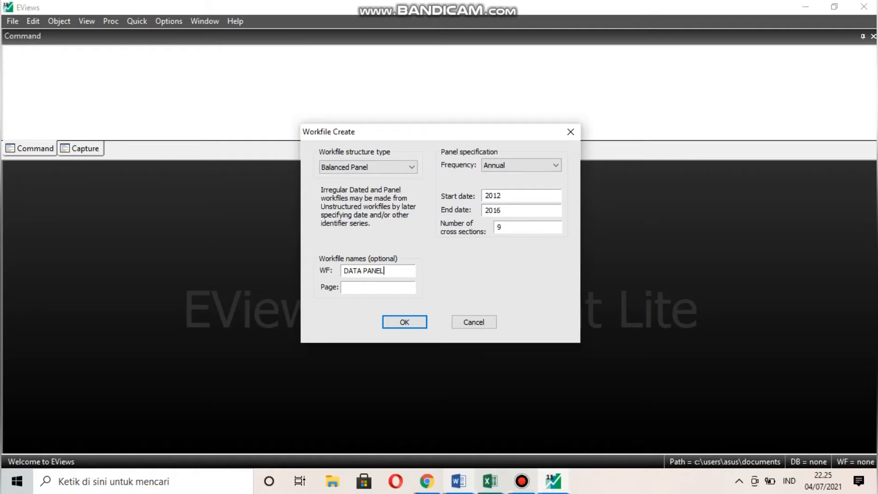
key("Return")
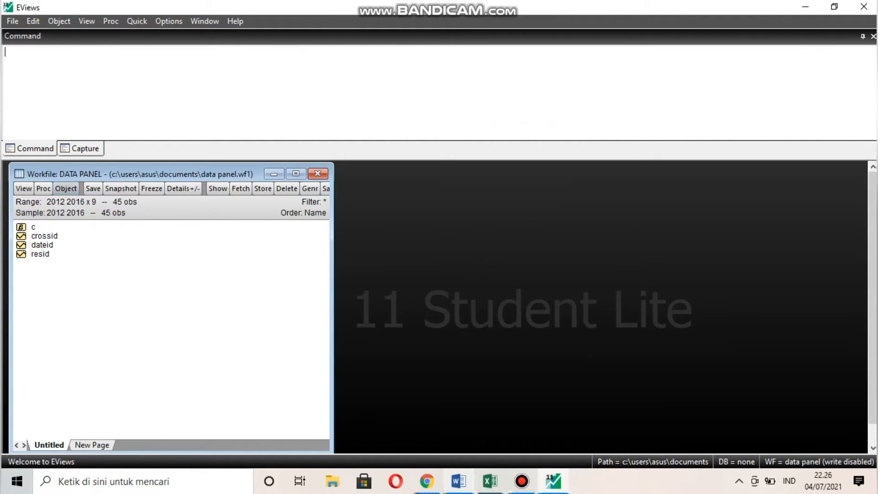
Create a new Series object named ISR in the DATA PANEL workfile
left_click(66, 188)
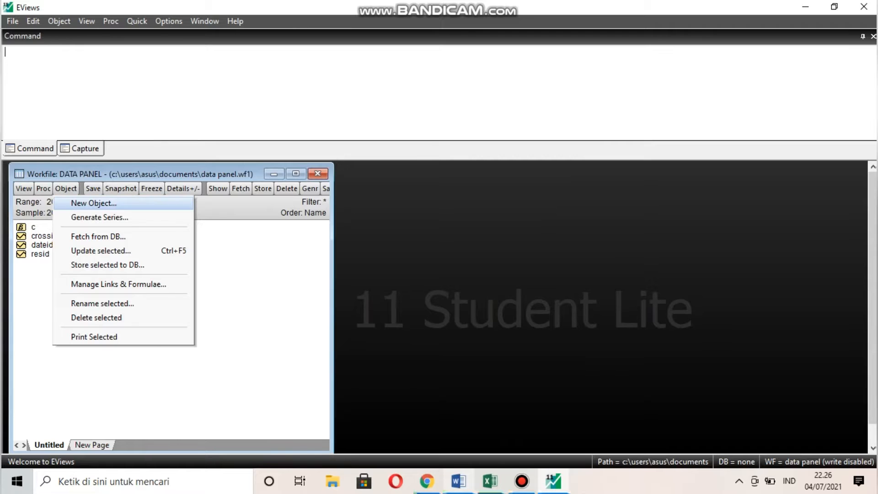
left_click(94, 203)
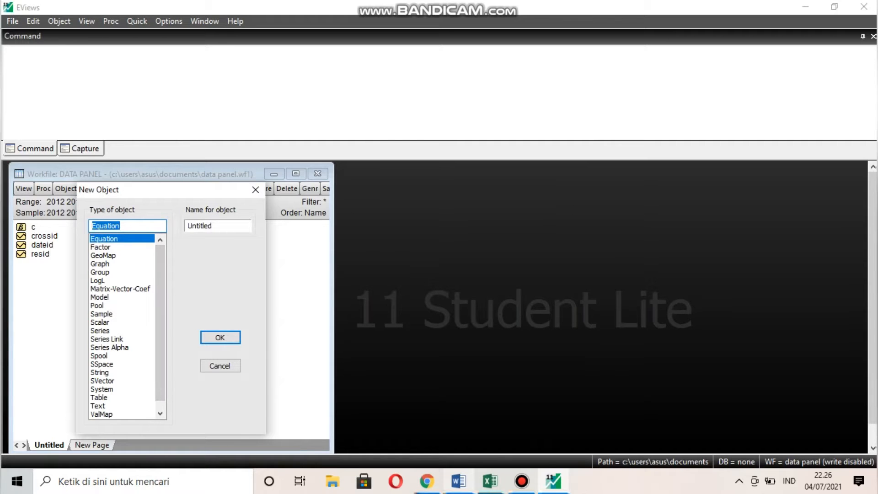
left_click(100, 331)
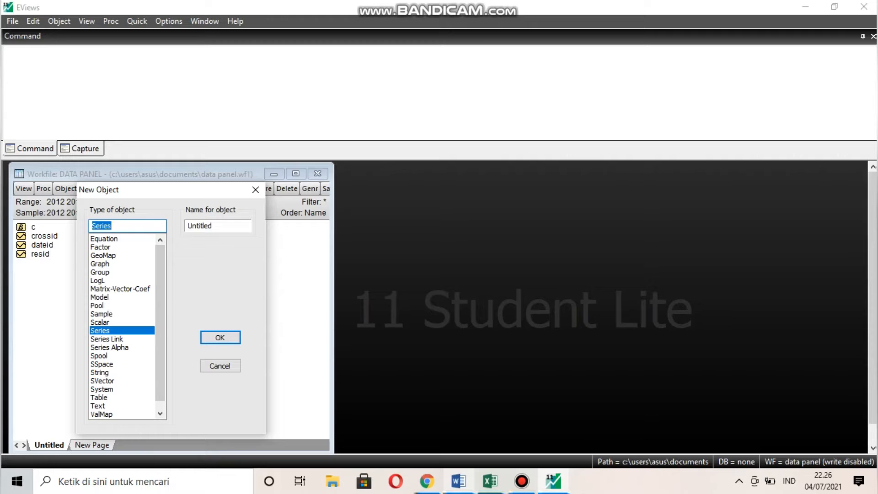
left_click(218, 226)
type("is")
key("BackSpace")
key("BackSpace")
type("ISR")
key("Return")
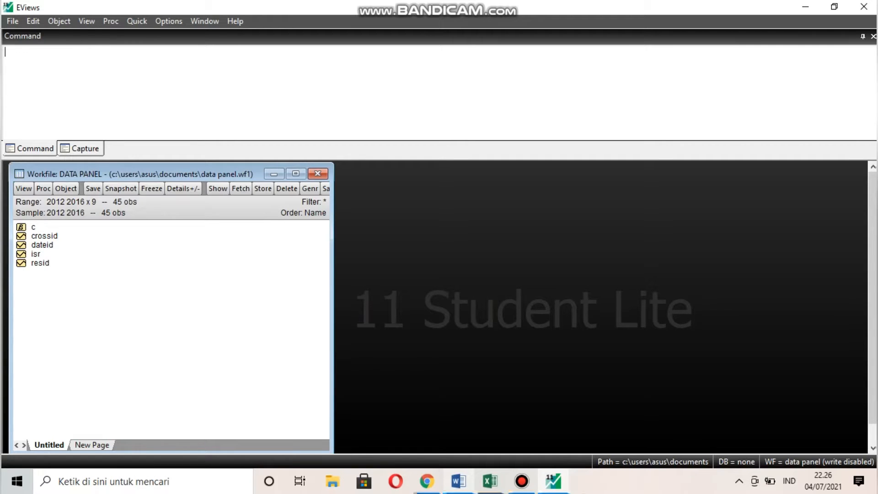
Add a new Series object named SIZE to the workfile
left_click(66, 189)
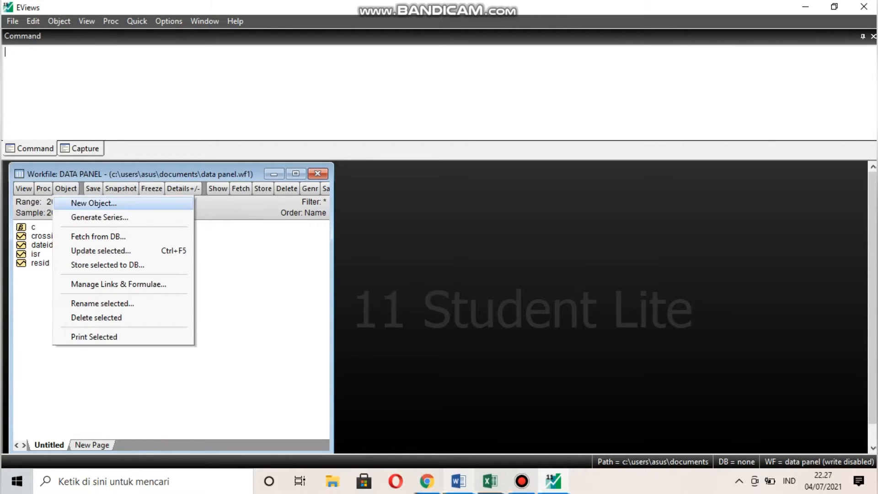
left_click(94, 203)
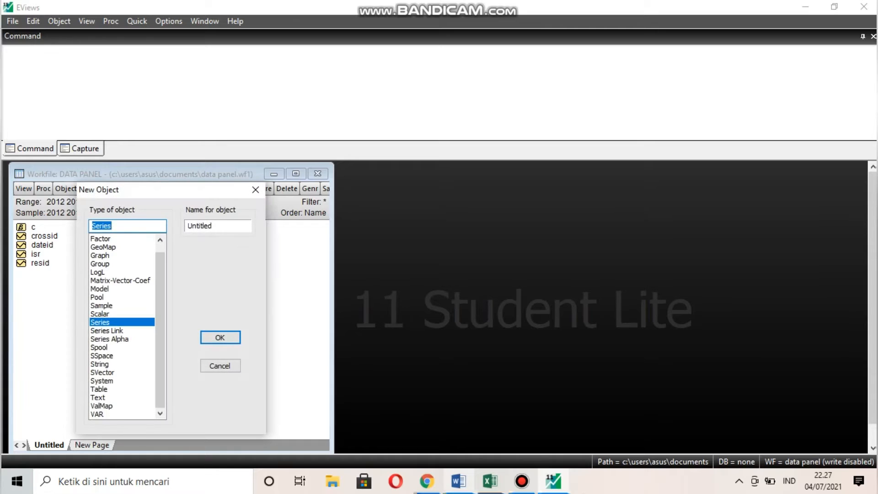
left_click(214, 225)
key("BackSpace")
key("BackSpace")
key("BackSpace")
key("BackSpace")
key("BackSpace")
key("BackSpace")
key("BackSpace")
key("BackSpace")
type("SIZE")
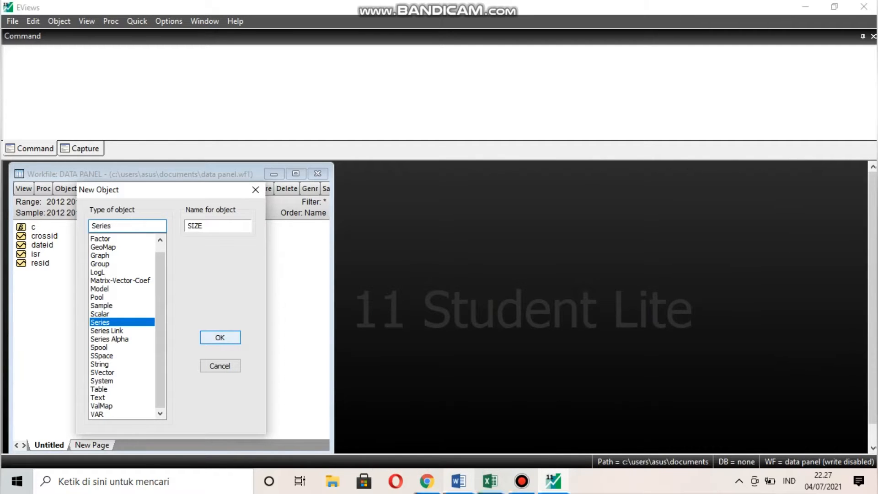
key("Return")
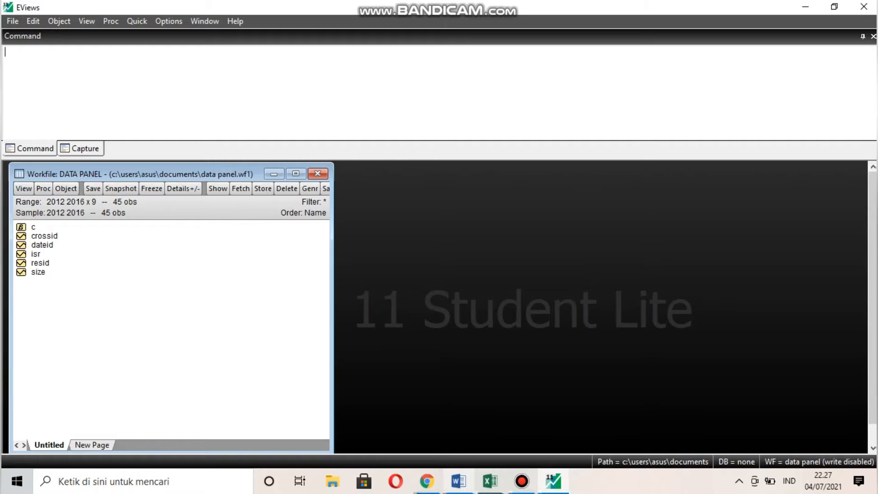
Add a new Series object named ROA to the workfile
left_click(65, 188)
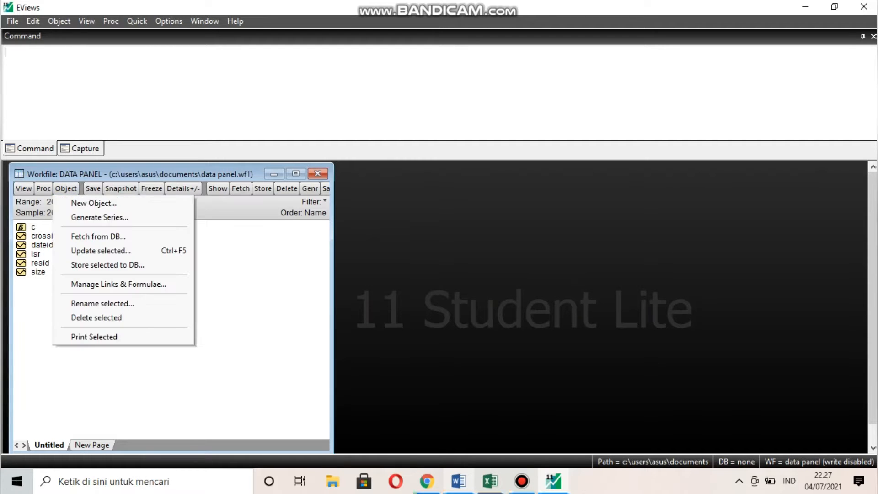
key("Return")
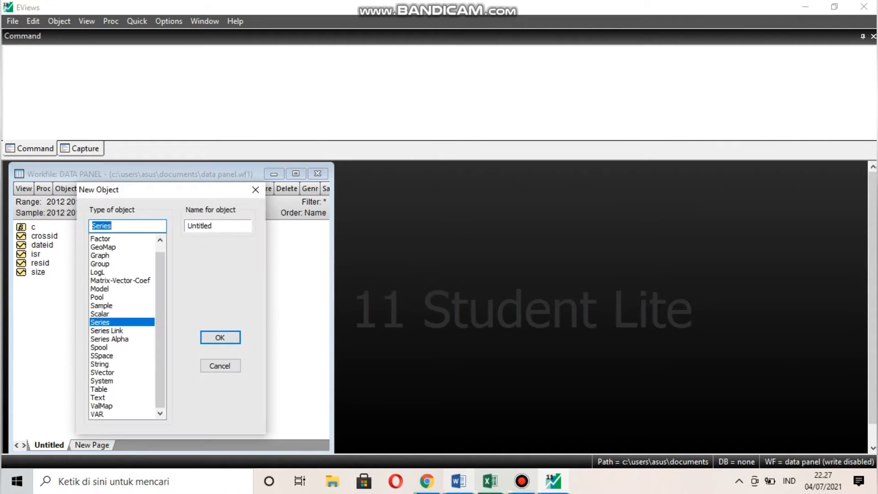
double_click(218, 226)
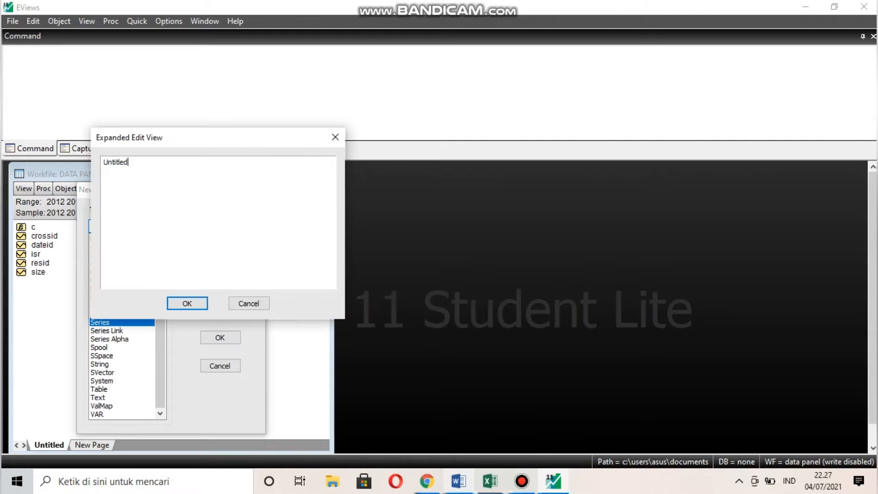
key("BackSpace")
key("BackSpace")
key("BackSpace")
key("BackSpace")
key("BackSpace")
key("BackSpace")
key("BackSpace")
key("BackSpace")
type("ROA")
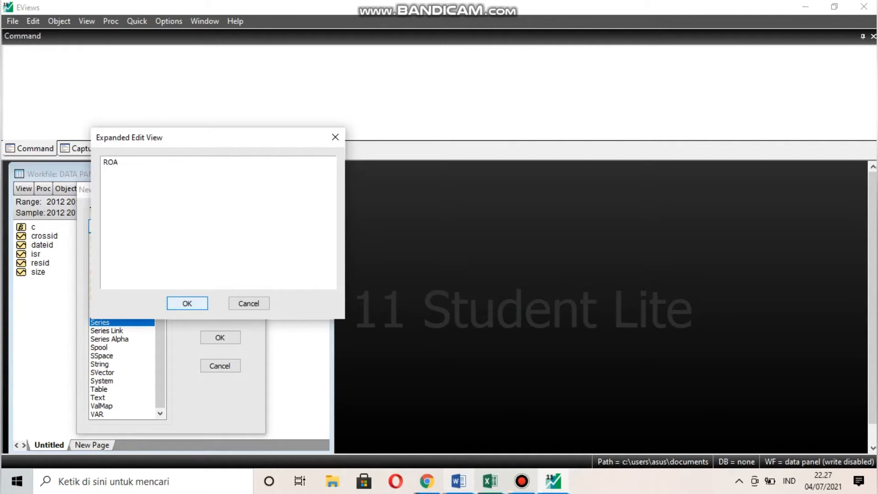
key("Return")
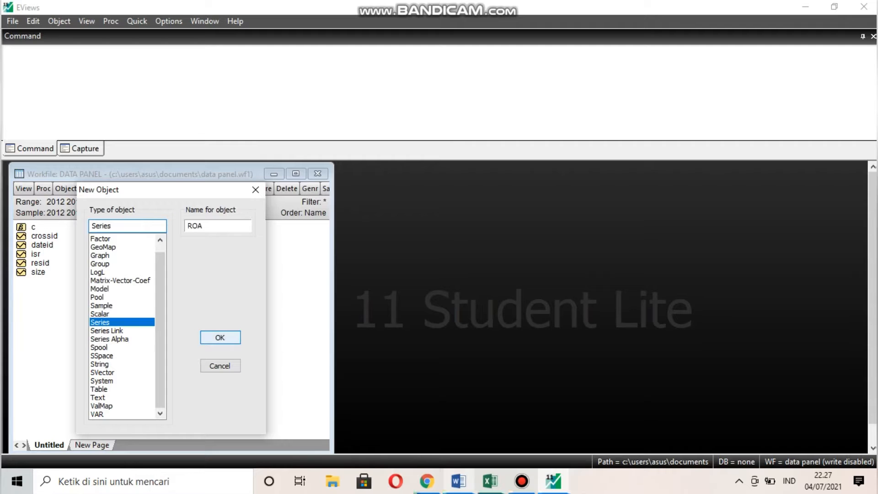
key("Return")
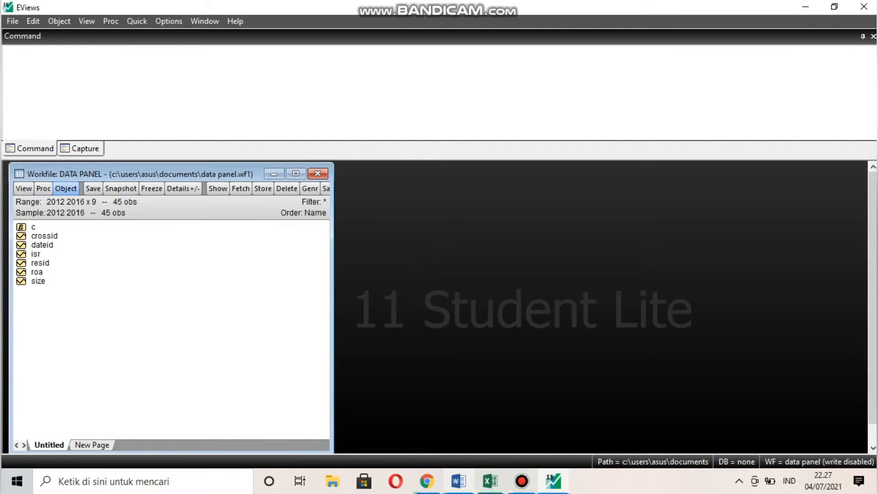
Add a new Series object named DAR to the workfile
left_click(66, 188)
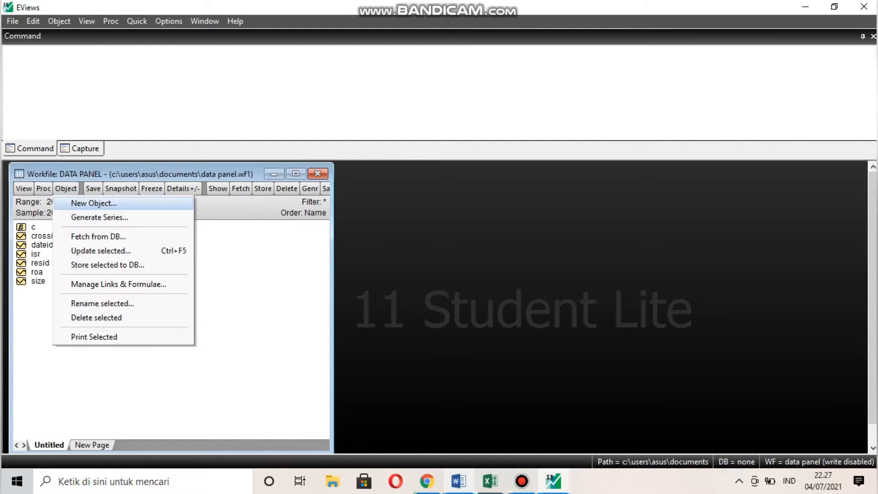
left_click(94, 203)
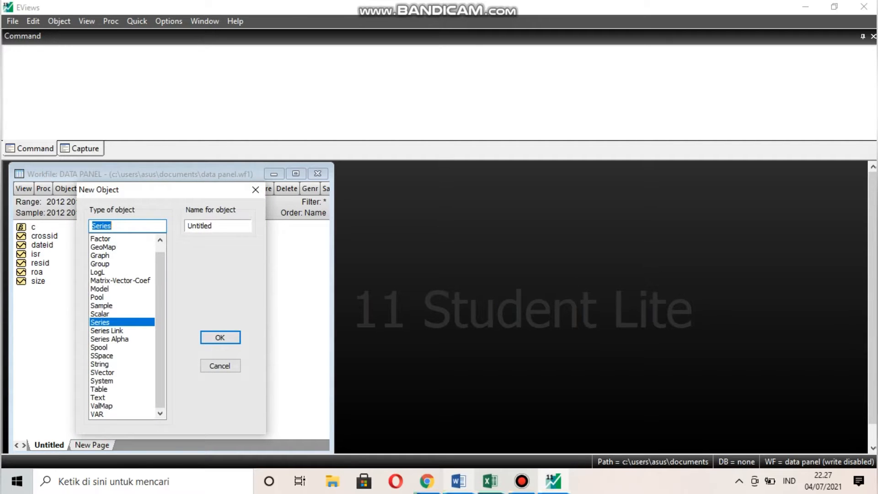
key("Tab")
key("BackSpace")
type("DAR")
key("Return")
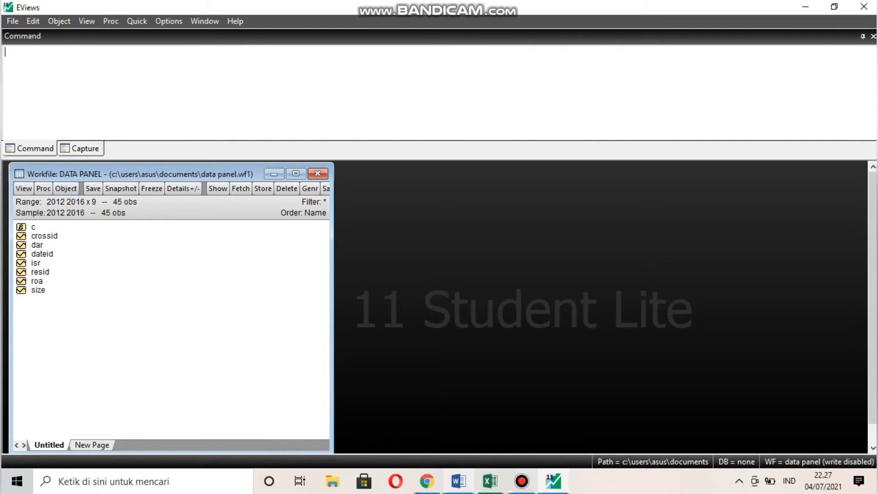
Add a new Series object named NPF to the workfile
left_click(66, 188)
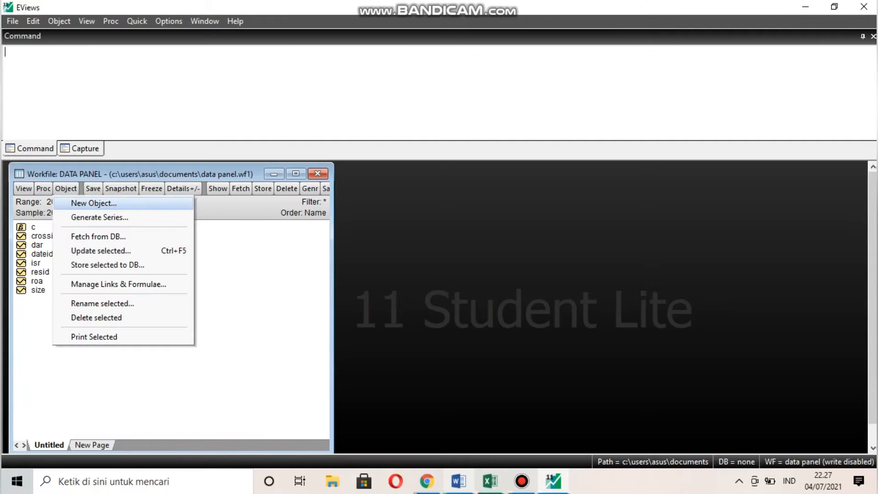
left_click(96, 201)
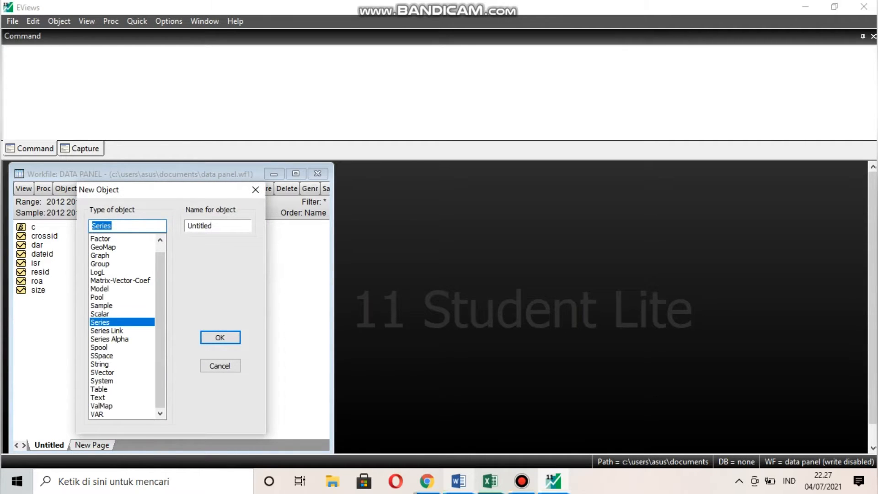
key("Tab")
key("BackSpace")
type("NPF")
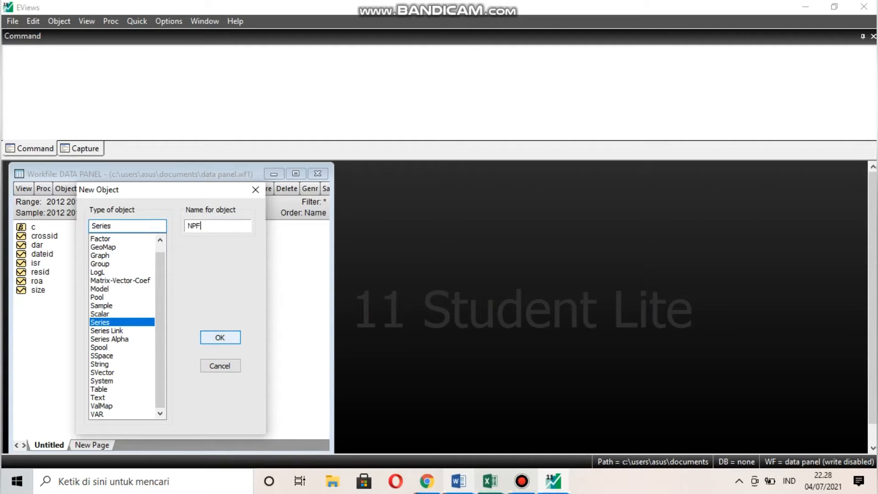
left_click(220, 337)
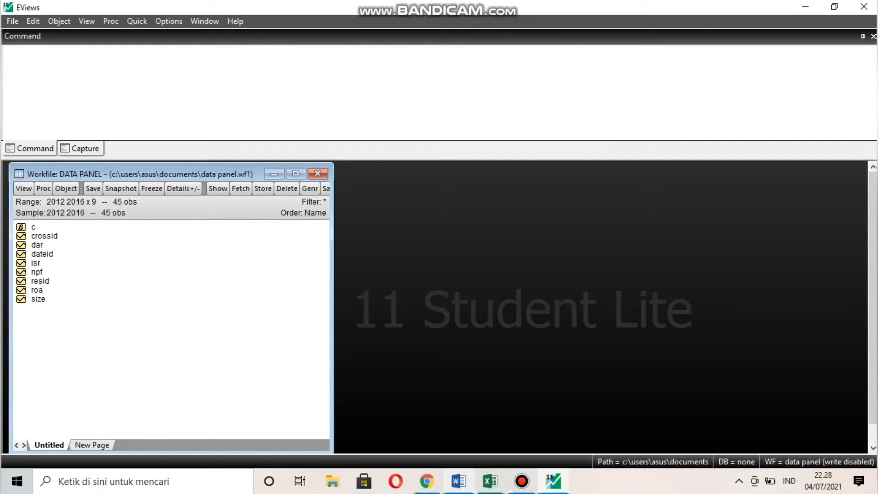
Add a new Series object named SUKUK to the workfile
left_click(66, 188)
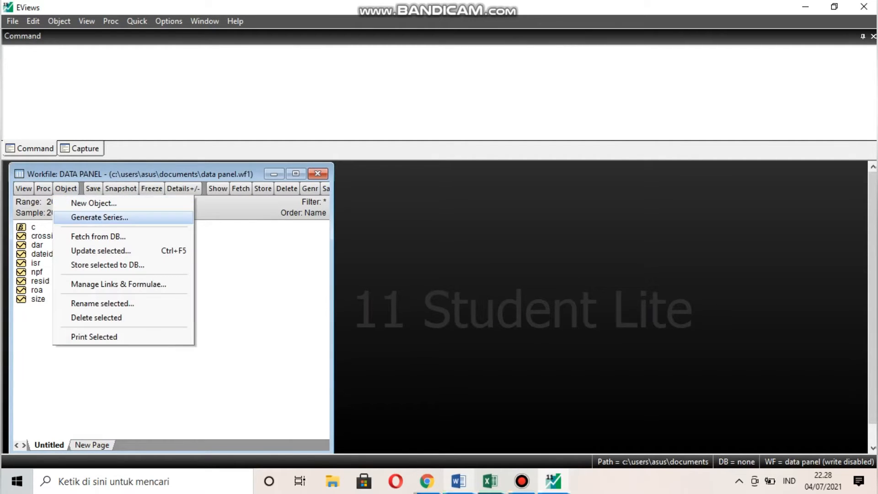
left_click(94, 203)
double_click(218, 226)
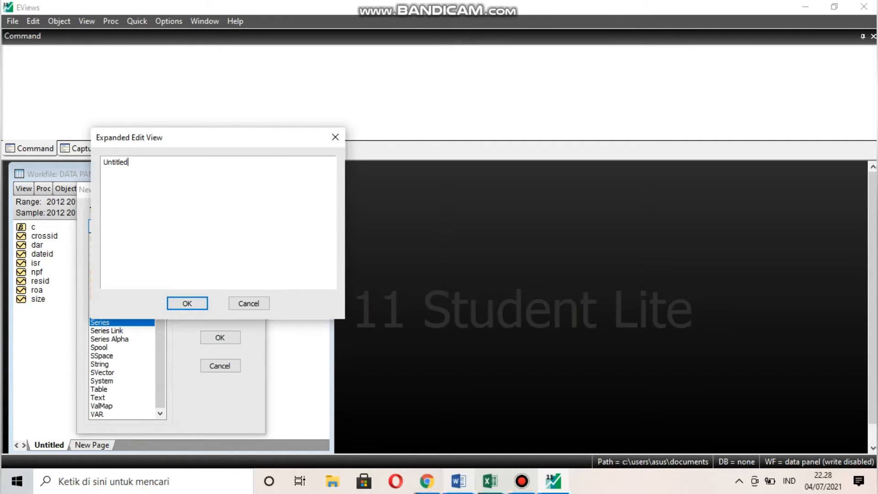
left_click(336, 137)
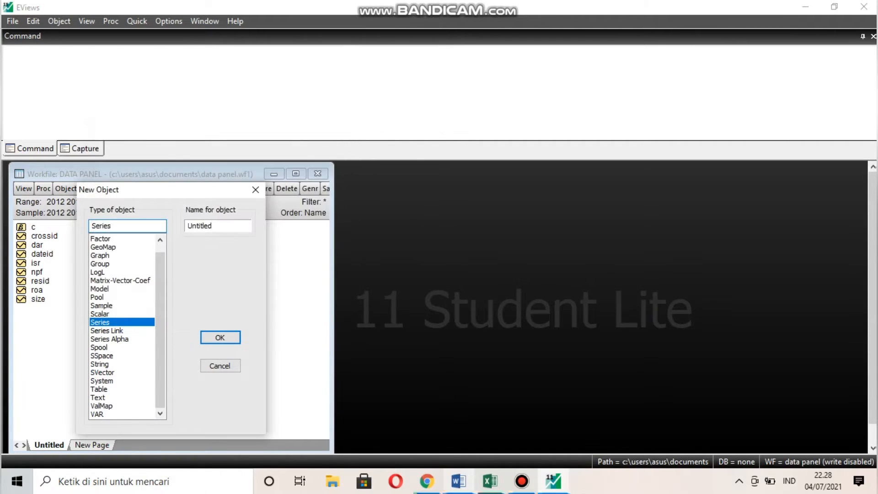
left_click_drag(213, 226, 187, 225)
key("BackSpace")
type("SUKUK")
key("Return")
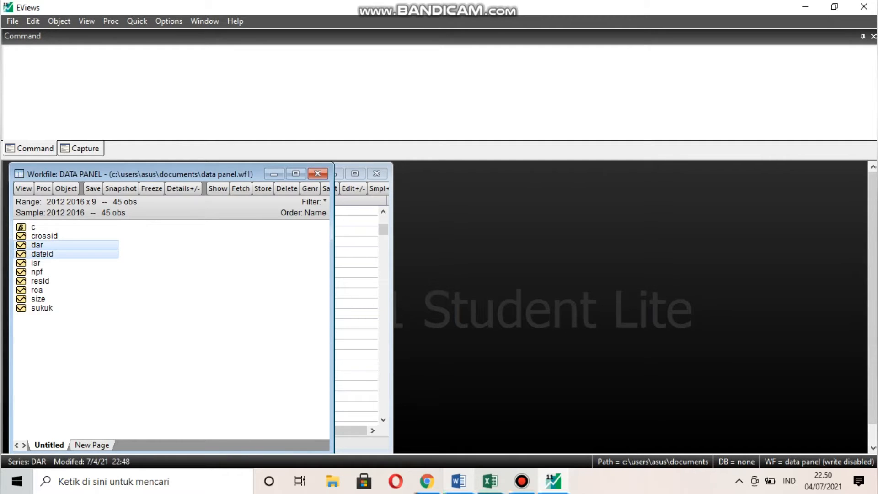
Open the series dar, dateid, isr, npf, resid, roa, size and sukuk together as a group
key("shift+Down")
key("shift+Down")
key("shift+Down")
key("shift+Down")
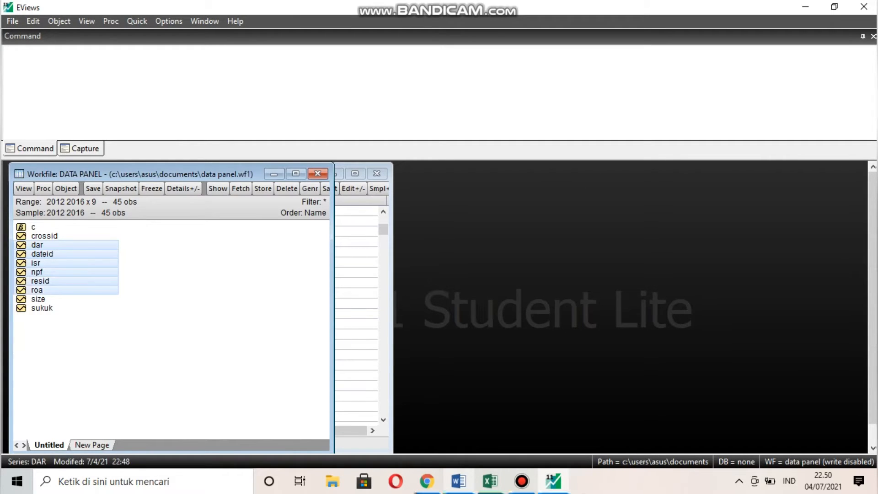
key("shift+Down")
key("shift+Down")
key("Return")
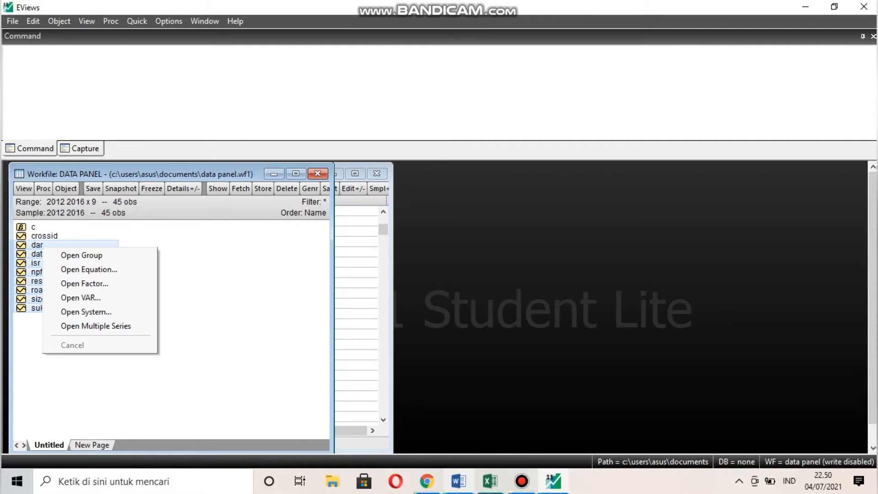
key("Down")
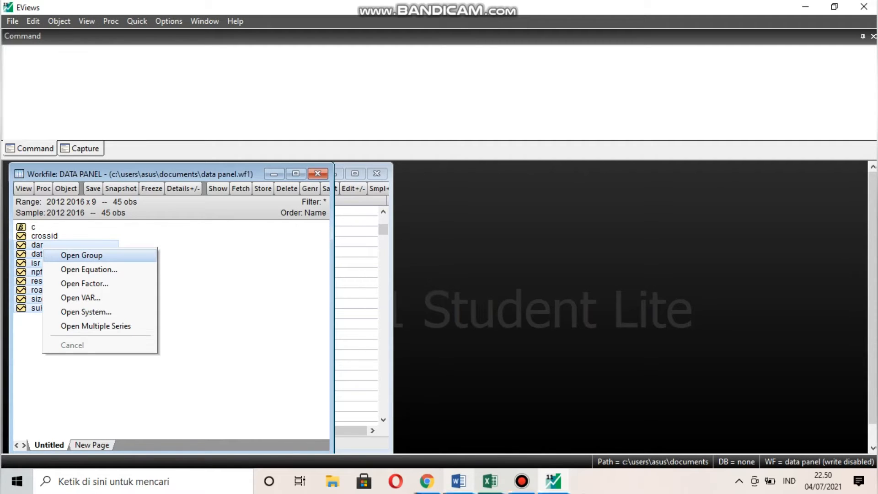
key("Return")
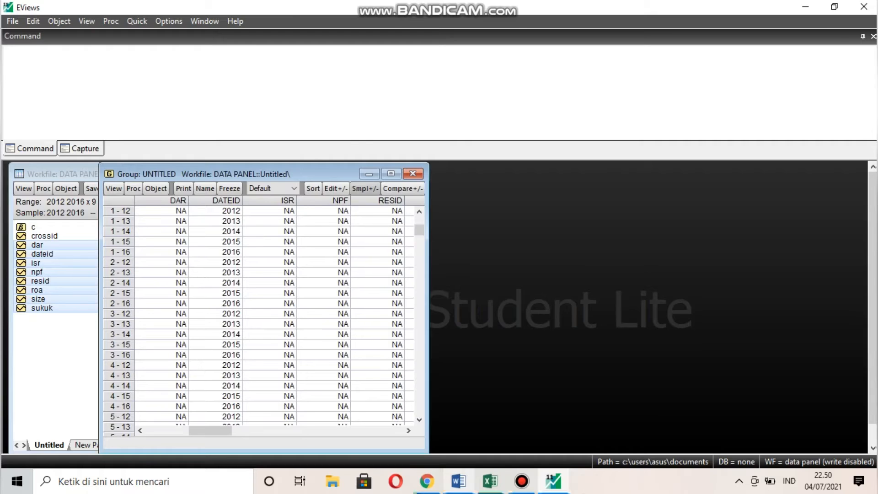
Switch to Excel and copy the DAR values in G2:G46 of the DATA sheet
left_click(490, 481)
left_click(319, 159)
key("shift+Down")
key("Down")
key("Up")
key("shift+Down")
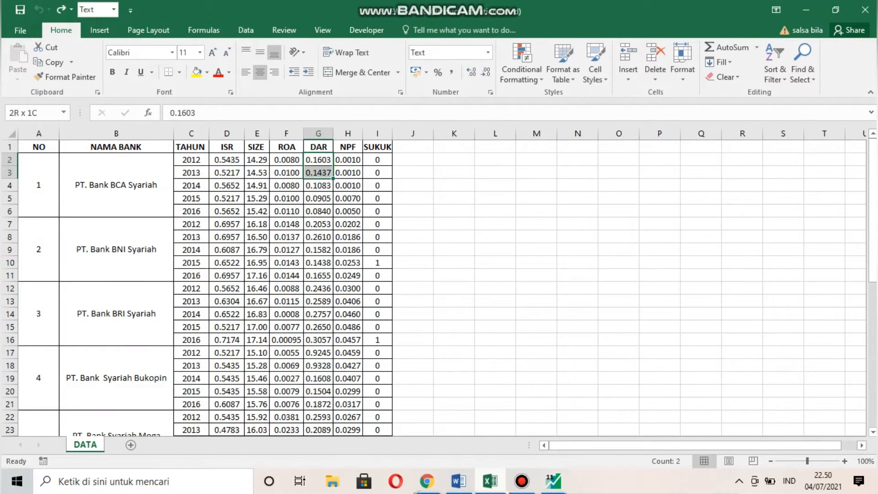
key("shift+Down")
key("shift+Down")
key("shift+Down")
key("shift+Down")
key("shift+Down")
key("shift+Down")
key("shift+Down")
key("shift+Down")
key("shift+Down")
key("shift+Down")
key("shift+Down")
key("shift+Down")
key("shift+Down")
key("shift+Down")
key("shift+Down")
key("shift+Down")
key("shift+Down")
key("shift+Down")
key("shift+Down")
key("shift+Down")
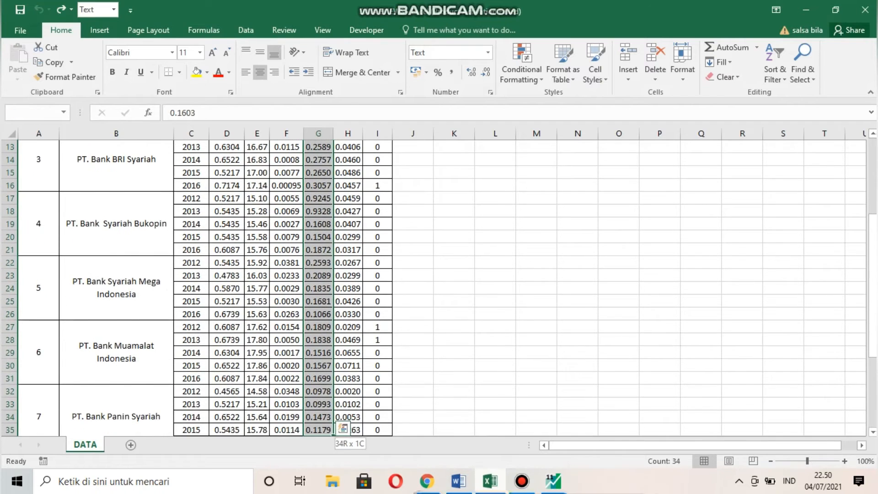
key("shift+Down")
key("shift+Down")
key("shift+Down")
key("shift+Down")
key("shift+Down")
key("shift+Down")
key("shift+Down")
key("shift+Down")
key("shift+Down")
key("shift+Down")
key("shift+Down")
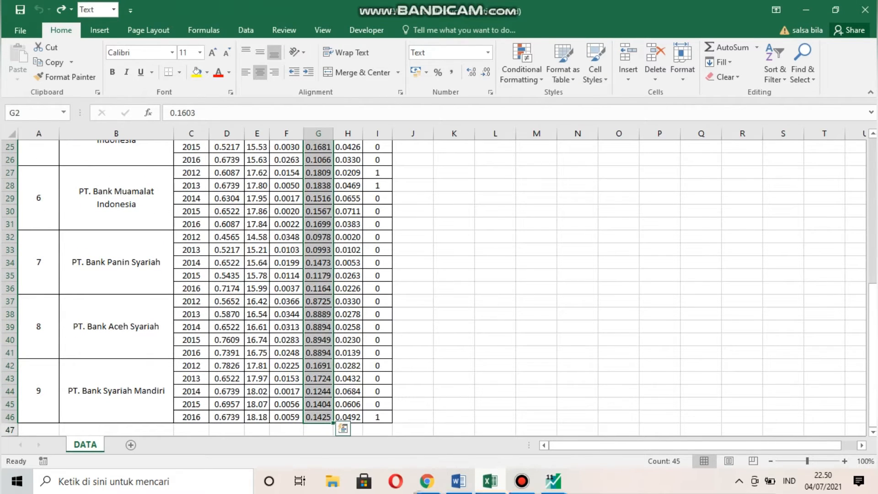
key("ctrl+c")
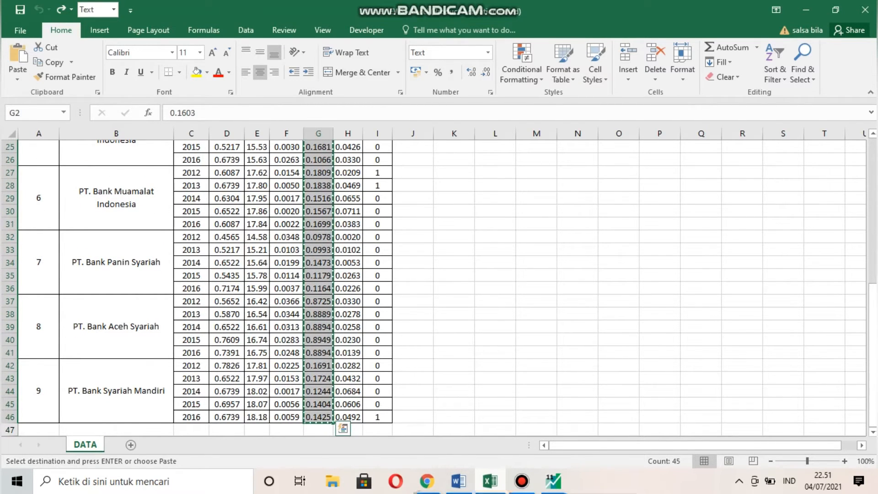
Switch back to EViews and paste the copied values into the group's DAR column, starting at observation 1 - 12
key("alt+Tab")
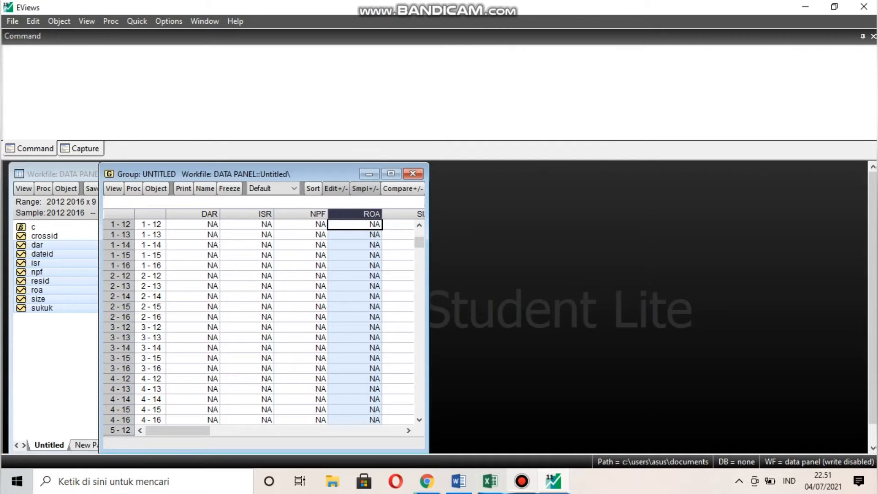
left_click(196, 225)
right_click(196, 224)
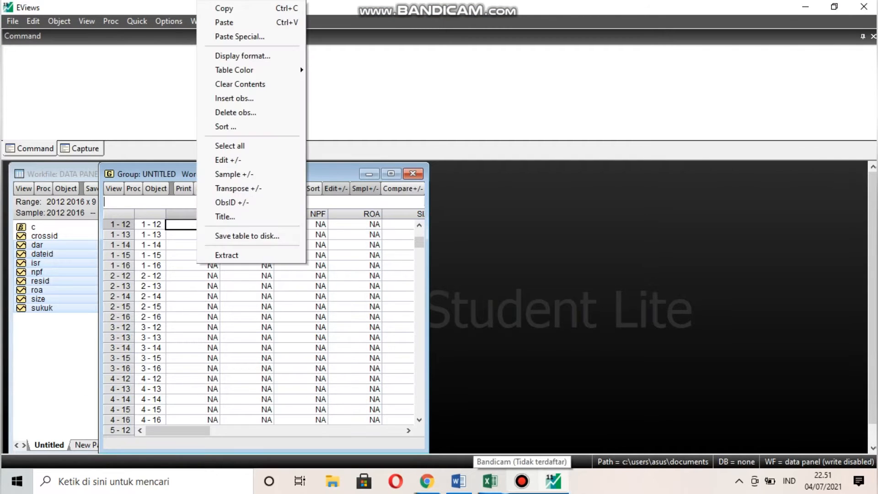
left_click(226, 22)
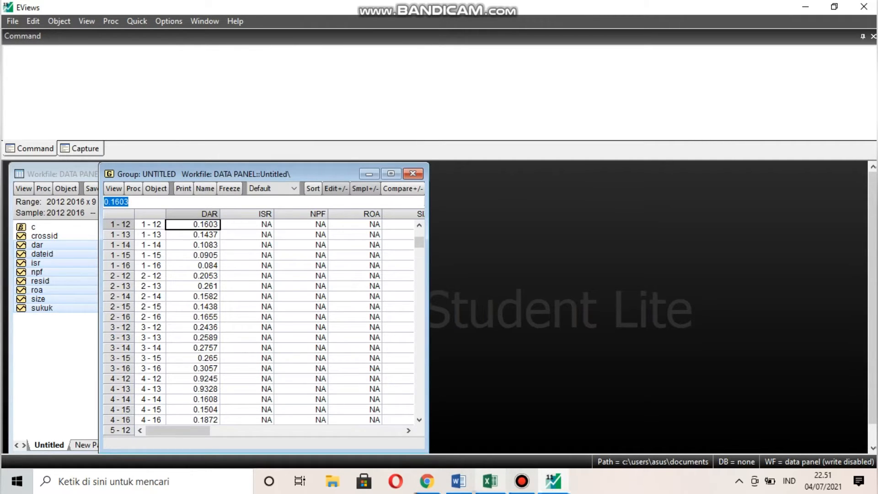
Copy the ISR values in D2:D46 of the Excel sheet into the ISR column of the EViews group, starting at 1 - 12
key("alt+Tab")
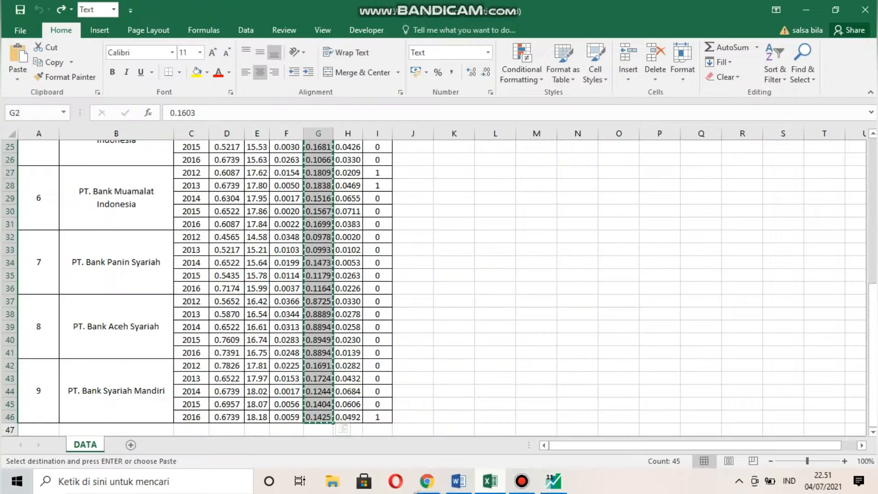
key("Up")
key("Up")
key("Up")
key("Up")
key("Up")
key("Up")
key("Up")
key("Up")
key("Up")
key("Up")
key("Up")
key("Up")
key("Up")
key("Up")
key("Up")
key("Up")
key("Up")
key("Up")
key("Up")
key("Up")
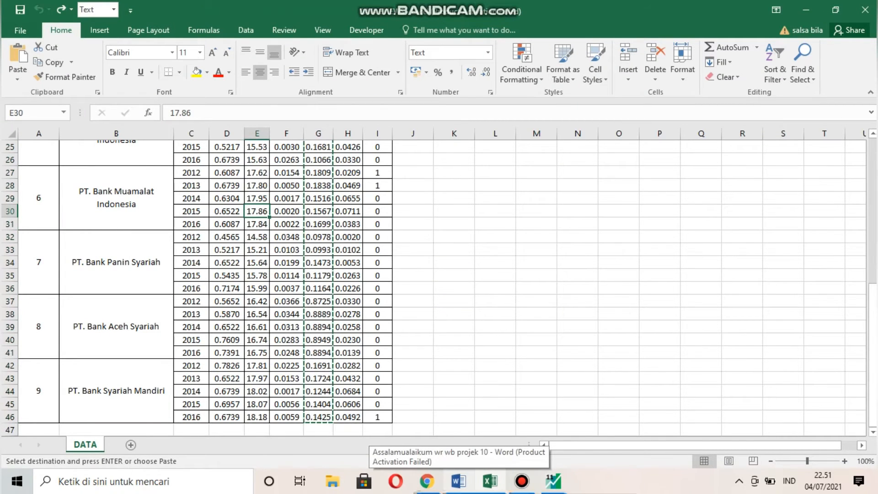
key("Down")
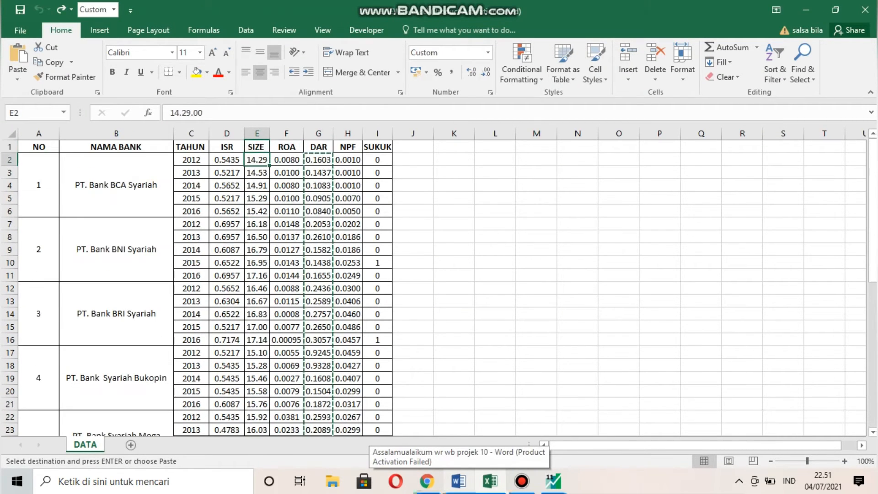
key("Left")
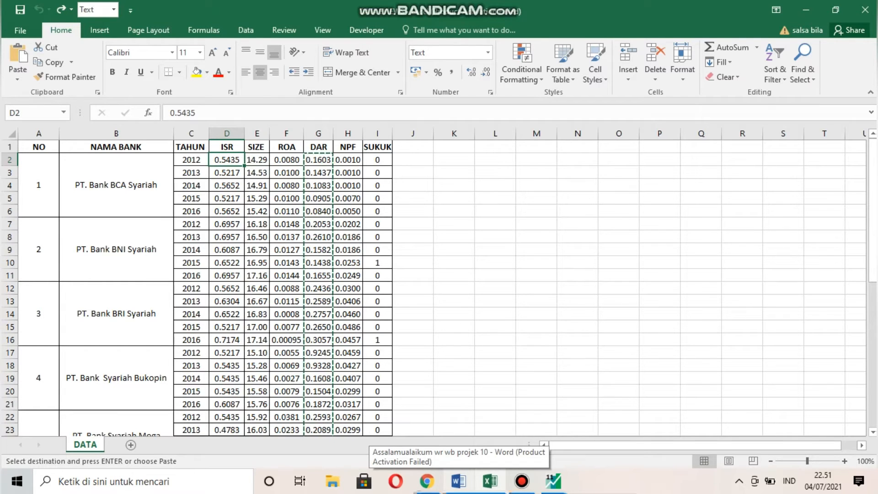
key("shift+Down")
key("shift+Down")
key("shift+Down")
key("shift+Down")
key("shift+Down")
key("shift+Down")
key("shift+Down")
key("shift+Down")
key("shift+Down")
key("shift+Down")
key("shift+Down")
key("shift+Down")
key("shift+Down")
key("shift+Down")
key("shift+Down")
key("shift+Down")
key("shift+Down")
key("shift+Down")
key("shift+Down")
key("shift+Down")
key("shift+Down")
key("shift+Down")
key("shift+Down")
key("shift+Down")
key("shift+Down")
key("shift+Down")
key("shift+Down")
key("shift+Down")
key("shift+Down")
key("shift+Down")
key("shift+Down")
key("shift+Down")
key("shift+Down")
key("shift+Down")
key("shift+Down")
key("shift+Down")
key("shift+Down")
key("shift+Down")
key("shift+Down")
key("shift+Down")
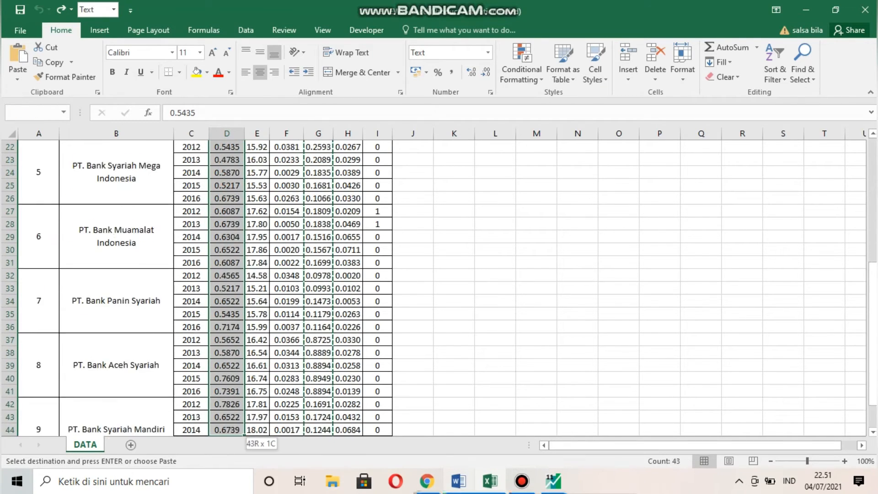
key("ctrl+c")
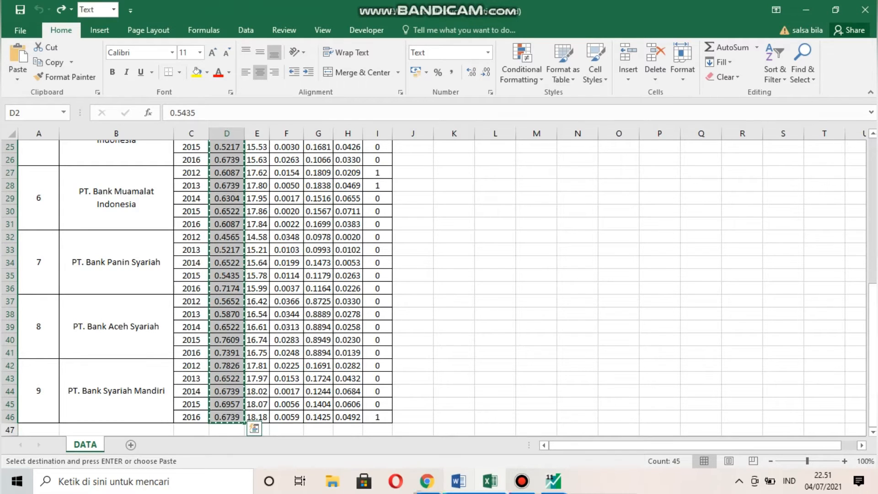
key("alt+Tab")
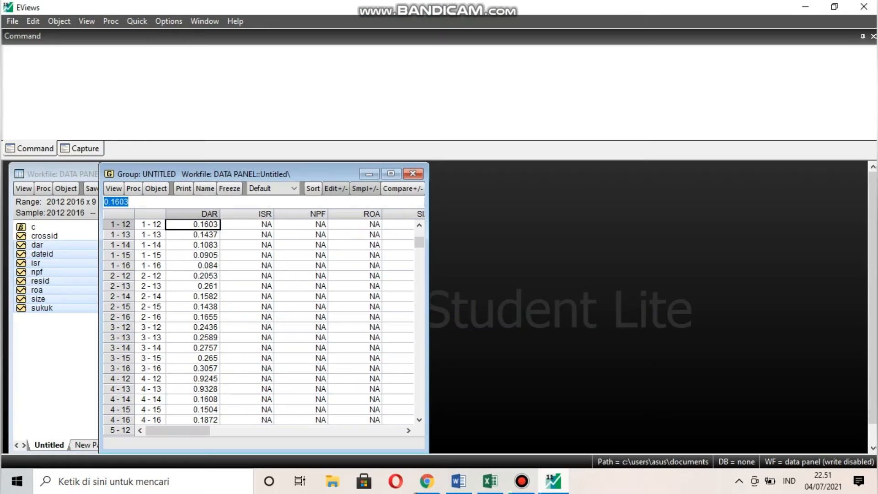
left_click(247, 225)
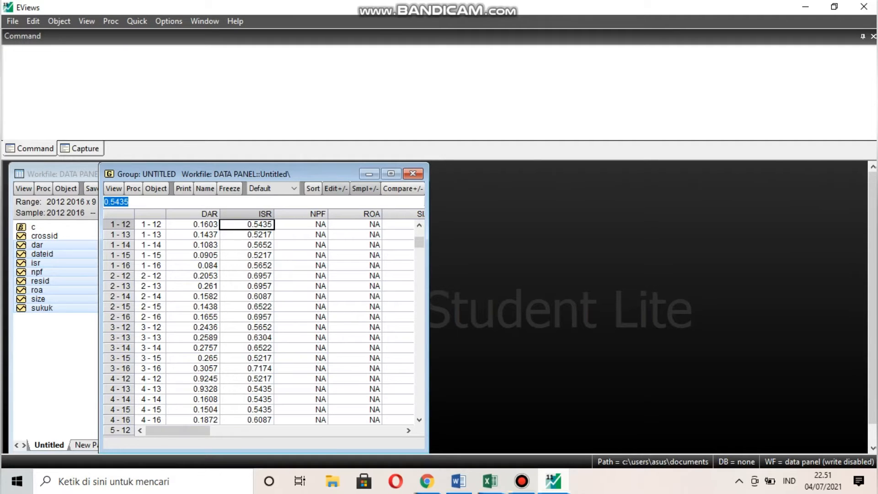
Copy the NPF values in H2:H46 of the Excel sheet into the NPF column of the EViews group, starting at 1 - 12
key("alt+Tab")
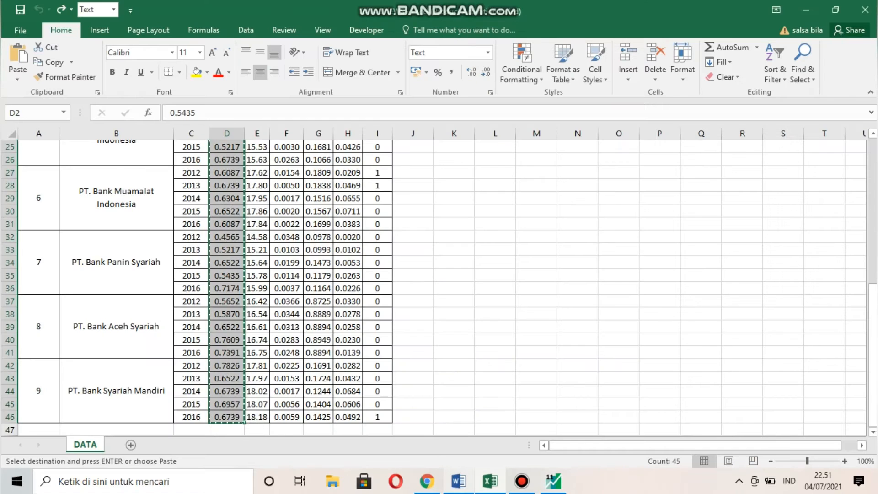
left_click_drag(873, 396, 873, 249)
left_click_drag(348, 159, 348, 417)
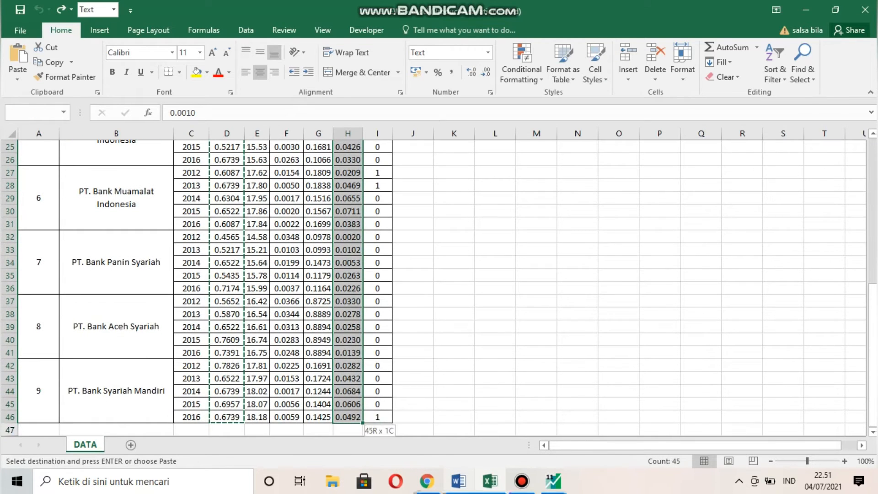
key("ctrl+c")
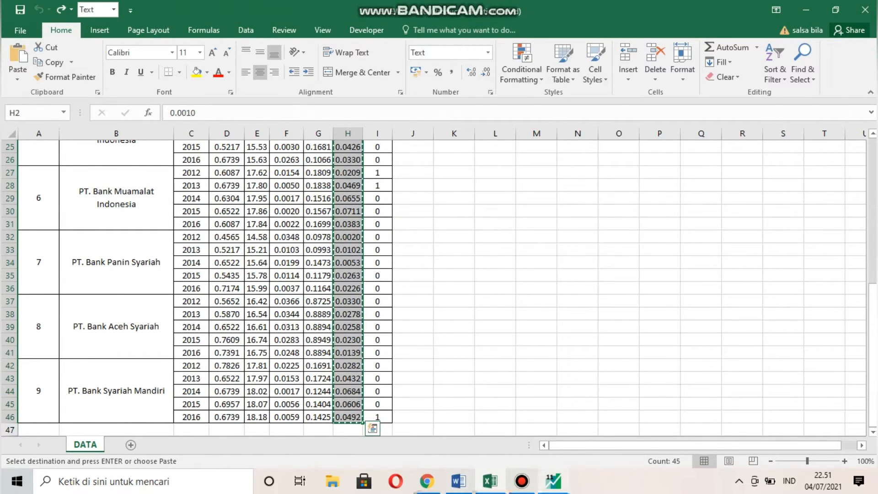
key("alt+Tab")
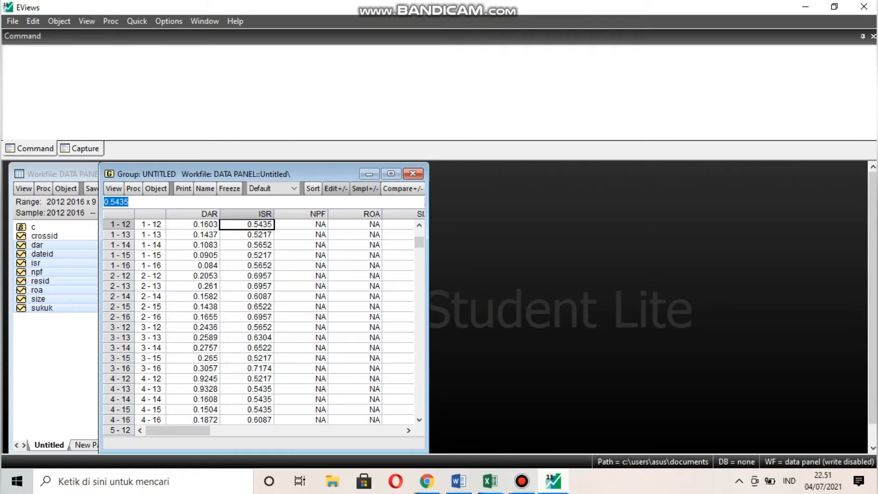
left_click(301, 225)
key("ctrl+v")
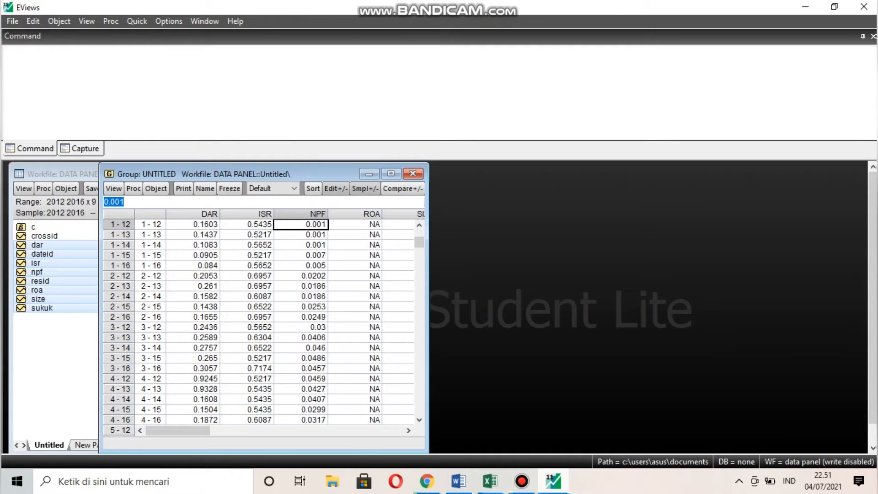
Copy the ROA values in F2:F46 of the Excel sheet into the ROA column of the EViews group, starting at 1 - 12
key("alt+Tab")
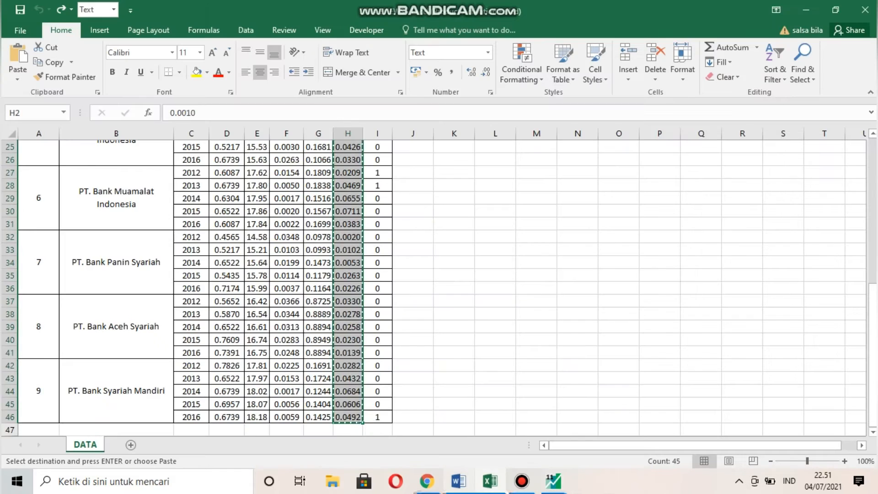
scroll(439, 284, "up", 8)
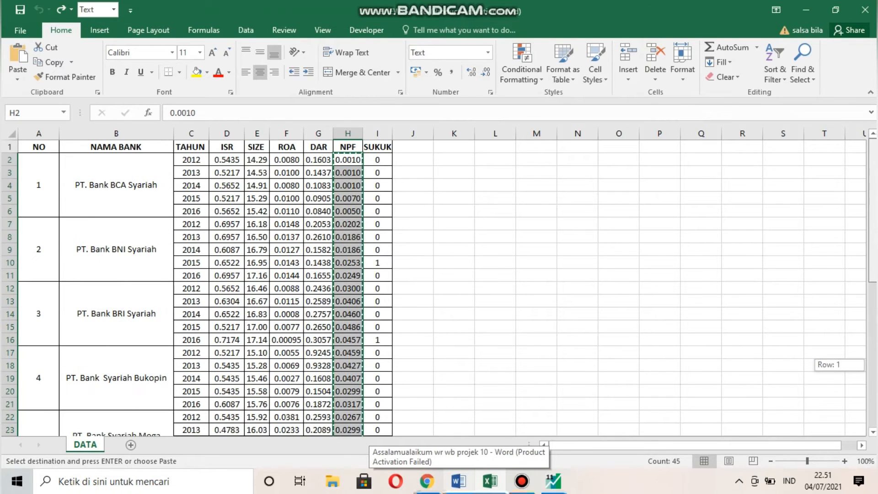
left_click(287, 160)
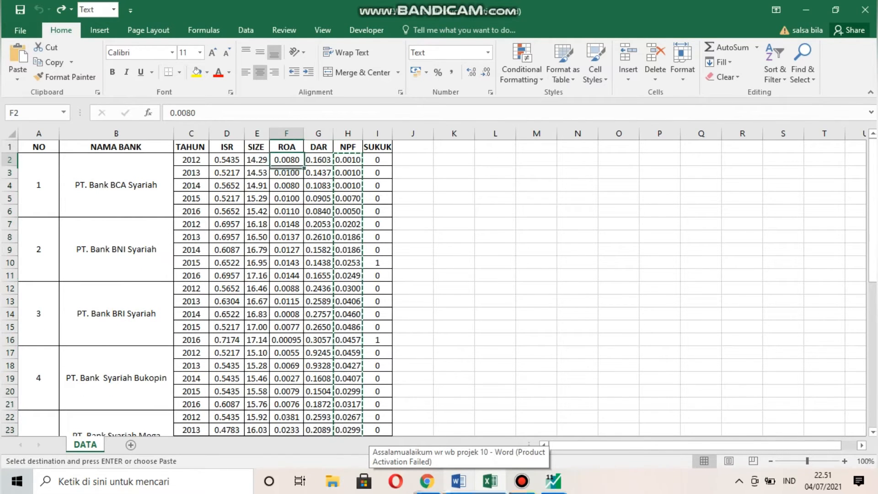
left_click_drag(286, 160, 288, 405)
key("ctrl+c")
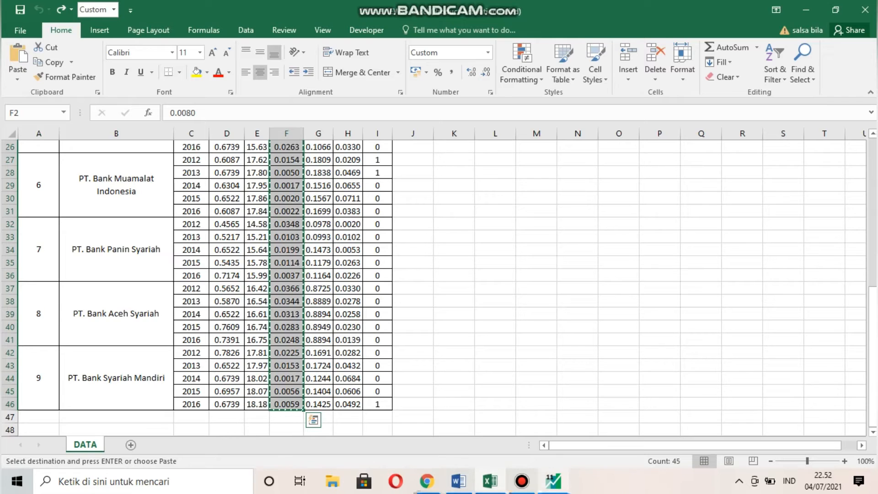
left_click(553, 481)
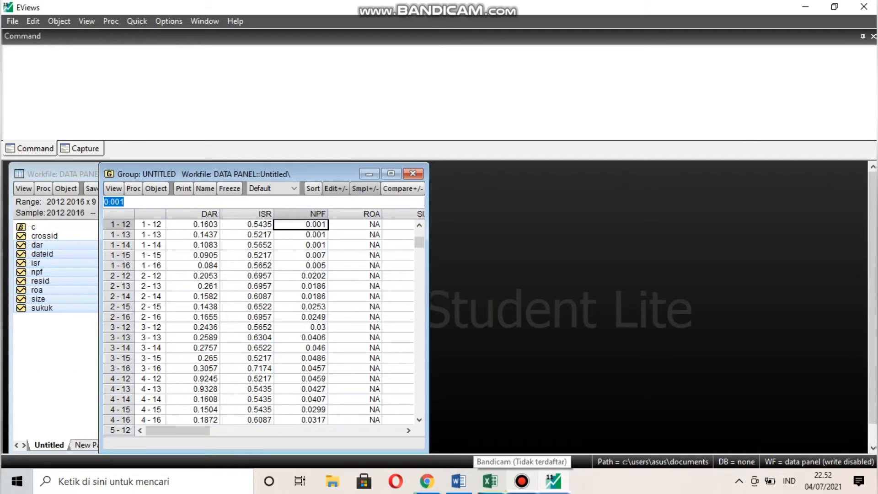
key("Right")
key("ctrl+v")
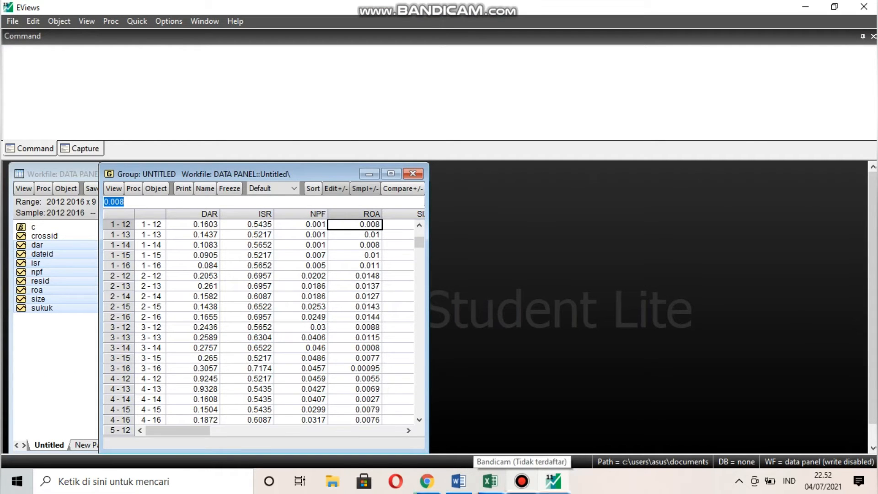
Switch to Excel and copy the SUKUK values in I2:I46
left_click(490, 481)
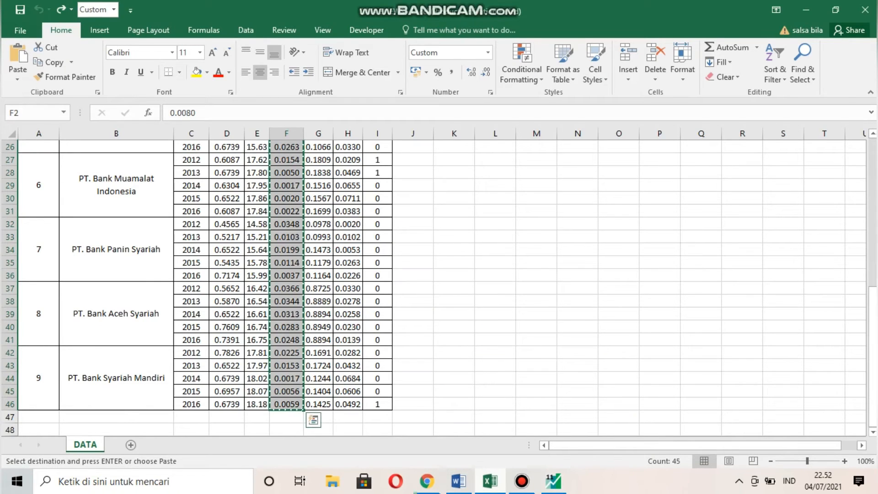
scroll(287, 284, "up", 1)
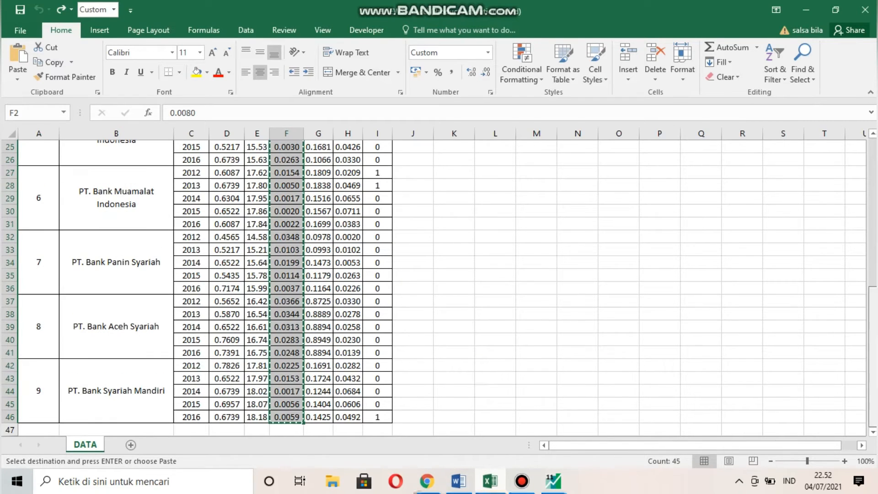
left_click_drag(873, 355, 873, 210)
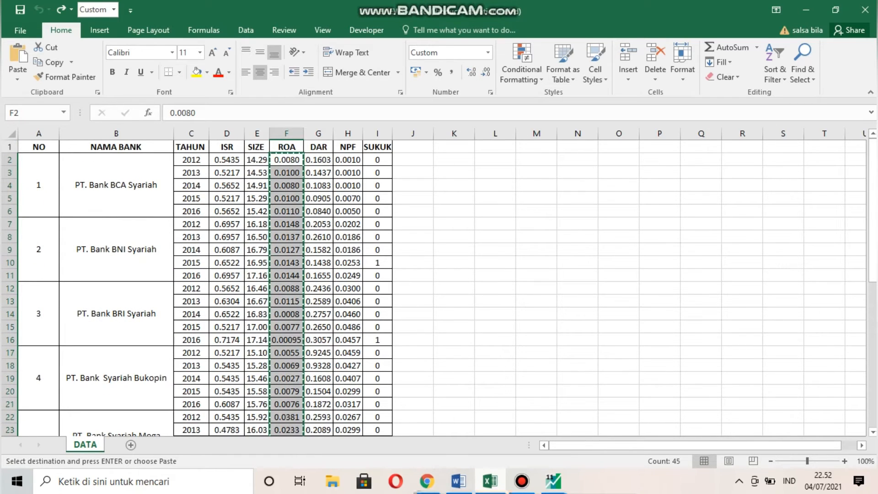
left_click_drag(378, 160, 390, 406)
key("ctrl+c")
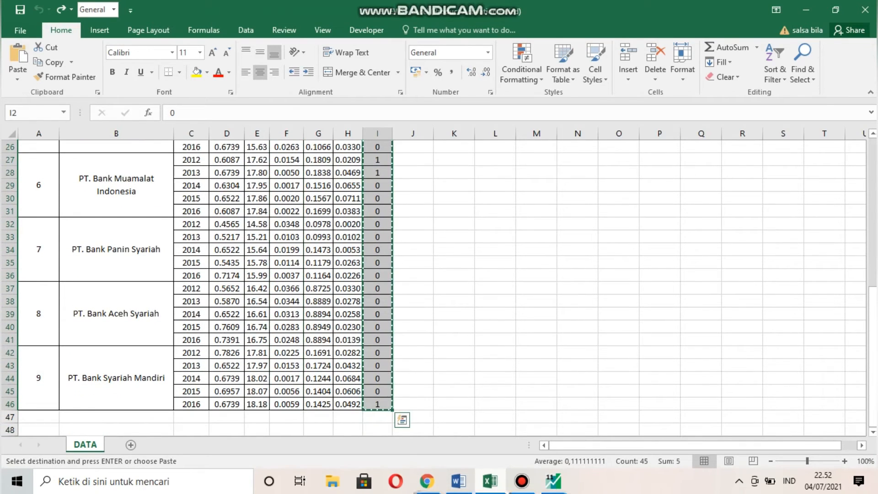
Switch back to EViews and paste the copied values into the group's SUKUK column, starting at observation 1 - 12
left_click(554, 481)
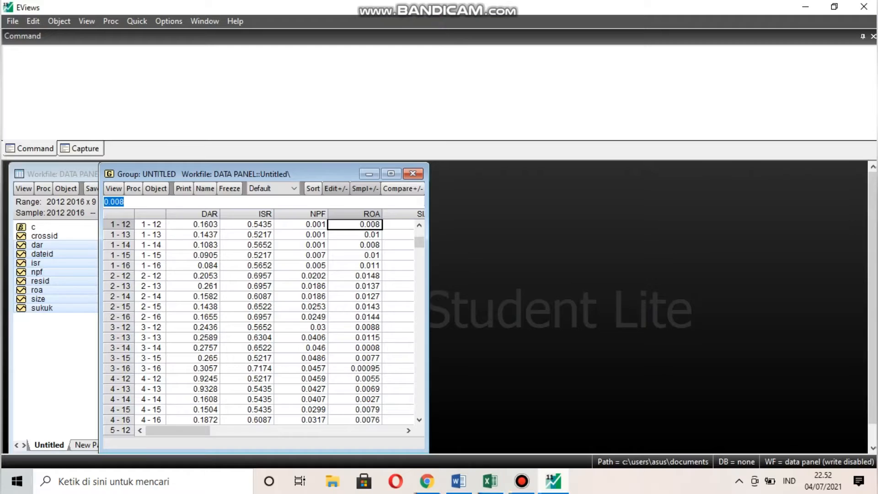
key("Right")
key("Right")
type("0")
key("Return")
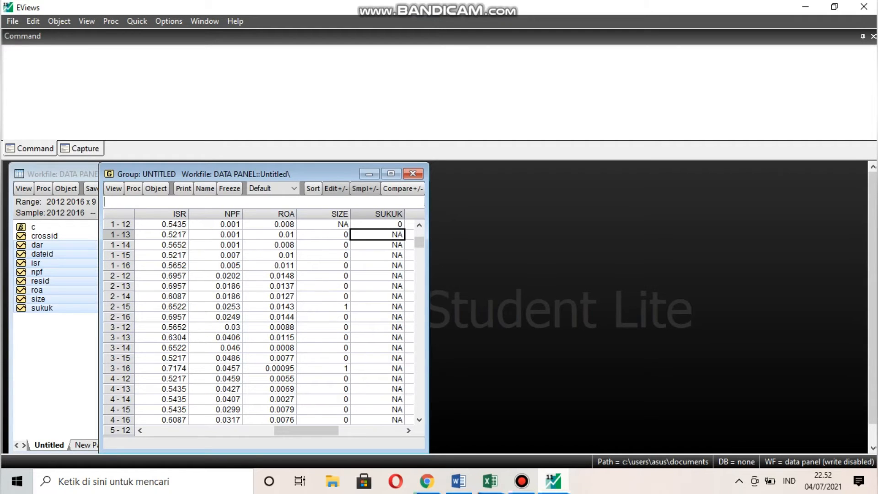
left_click(393, 225)
key("ctrl+v")
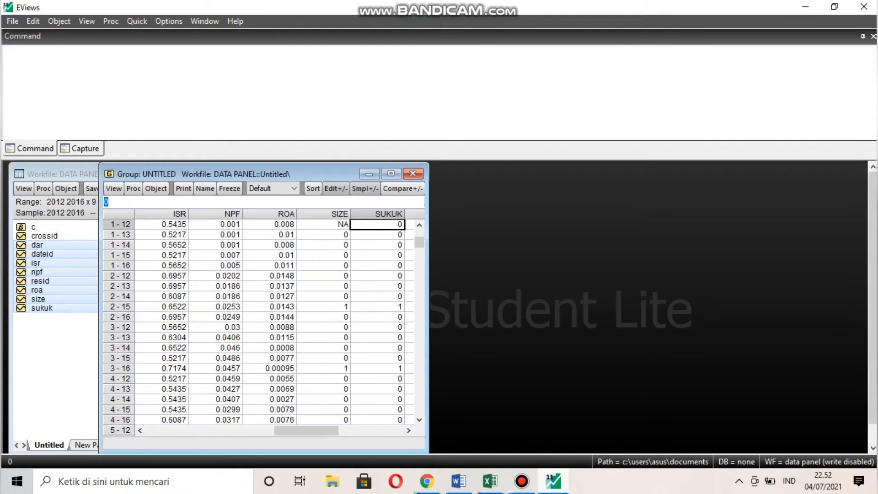
right_click(393, 224)
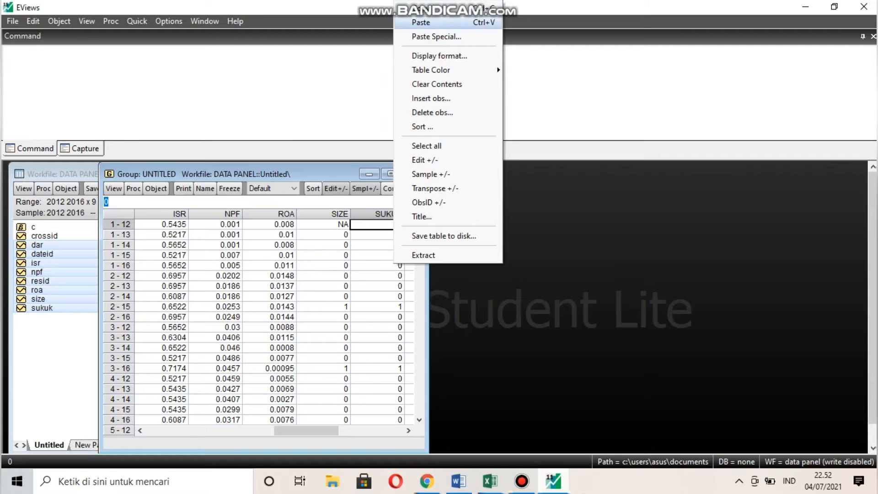
left_click(428, 23)
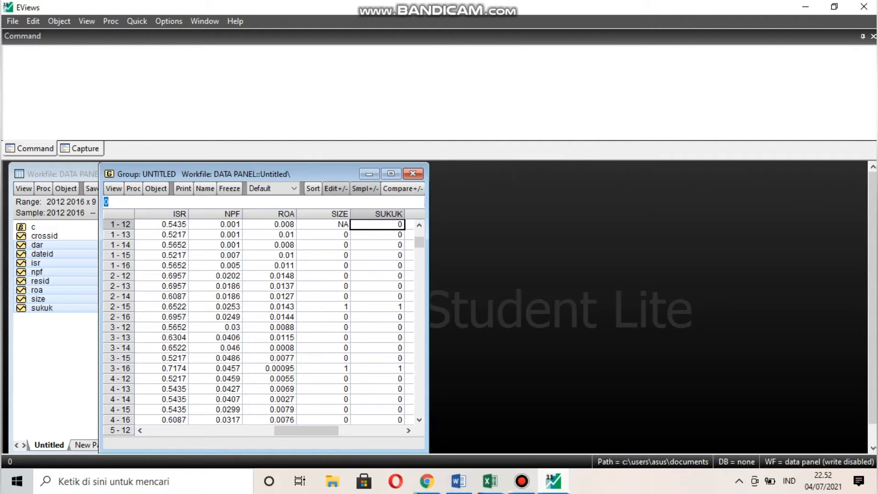
Copy the SIZE values in E2:E46 of the Excel sheet into the SIZE column of the EViews group, starting at 1 - 12
left_click(490, 481)
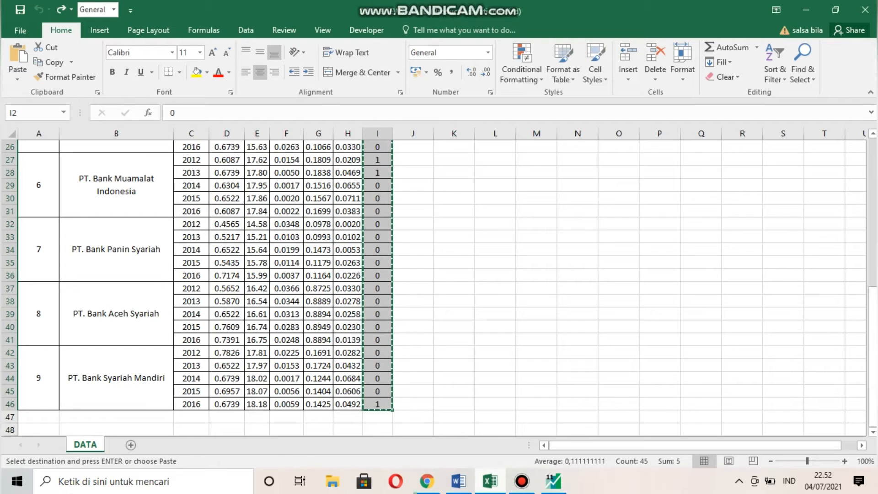
left_click_drag(873, 402, 873, 254)
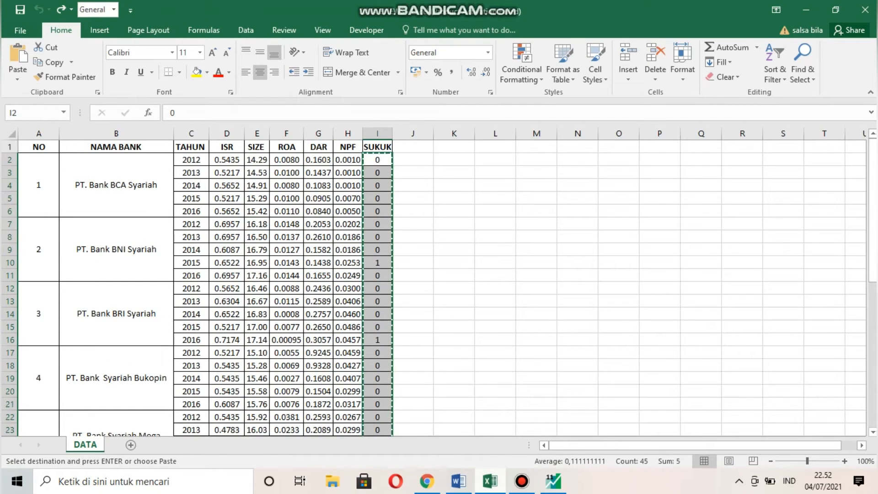
left_click(257, 160)
left_click_drag(257, 160, 269, 387)
key("ctrl+c")
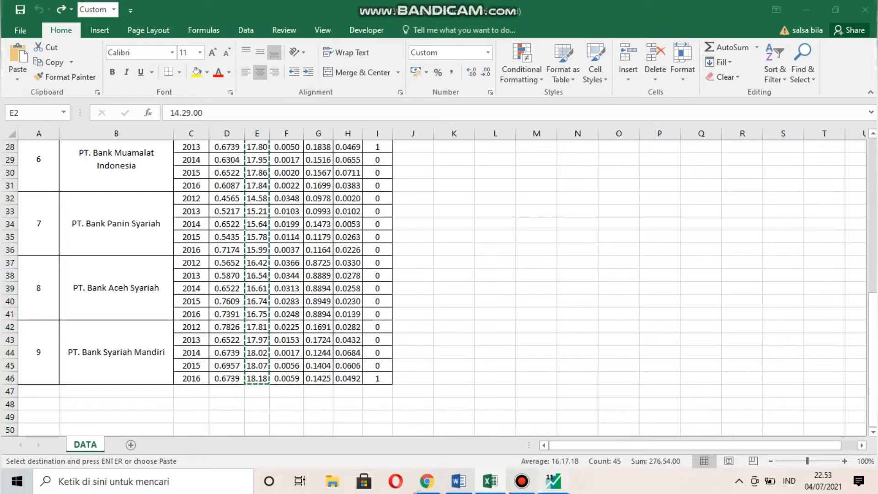
key("alt+Tab")
key("ctrl+v")
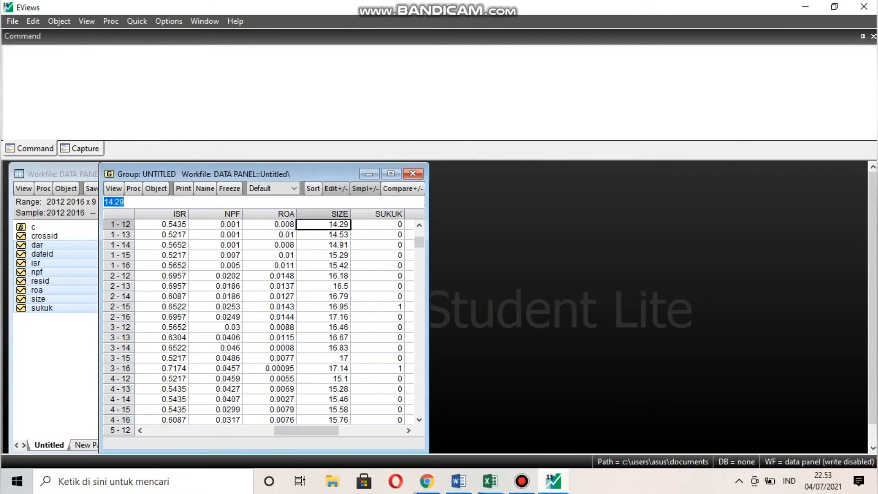
Close the untitled group's spreadsheet and delete the unnamed group
left_click(378, 255)
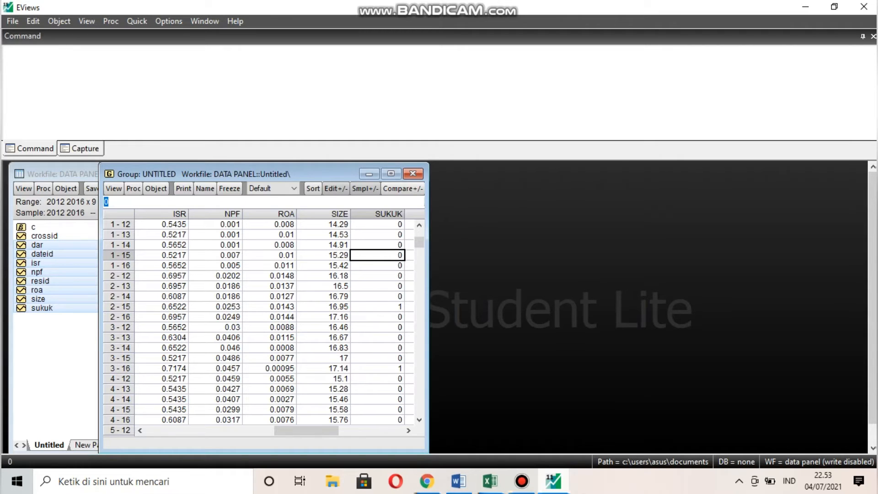
left_click(412, 173)
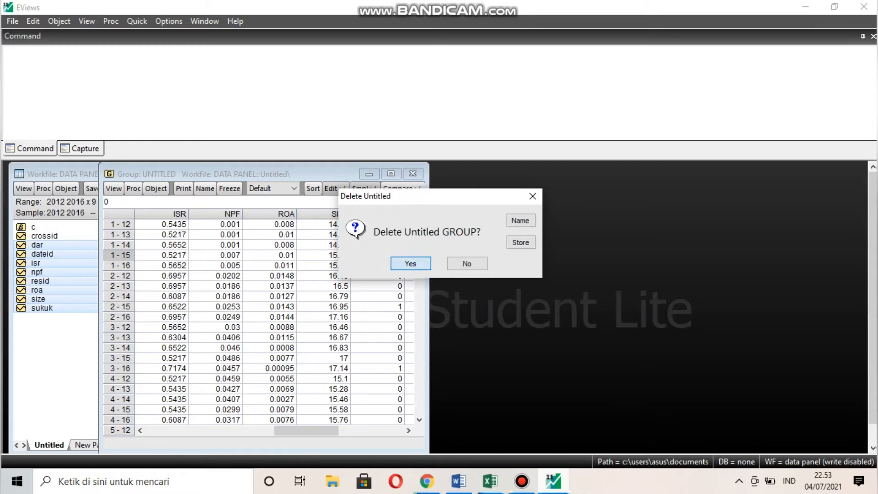
left_click(411, 264)
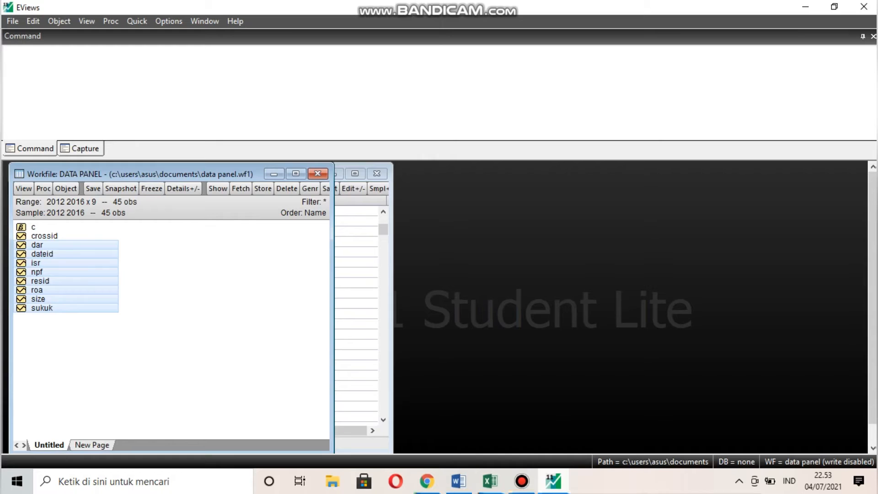
Generate common-sample descriptive group statistics for the series dar, isr, npf, roa, size and sukuk
left_click(137, 21)
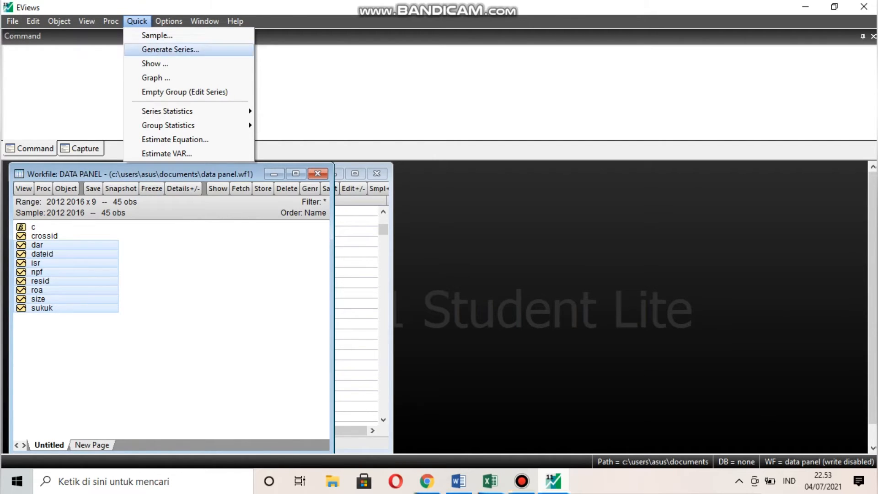
mouse_move(183, 125)
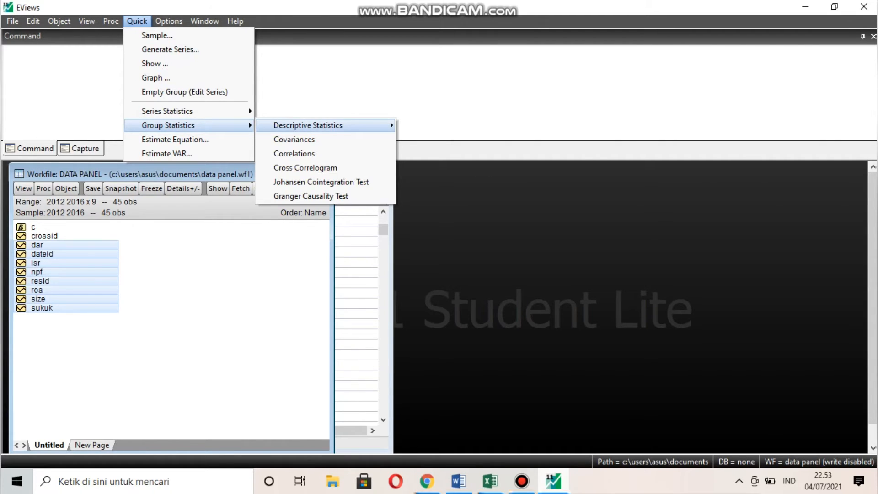
mouse_move(308, 125)
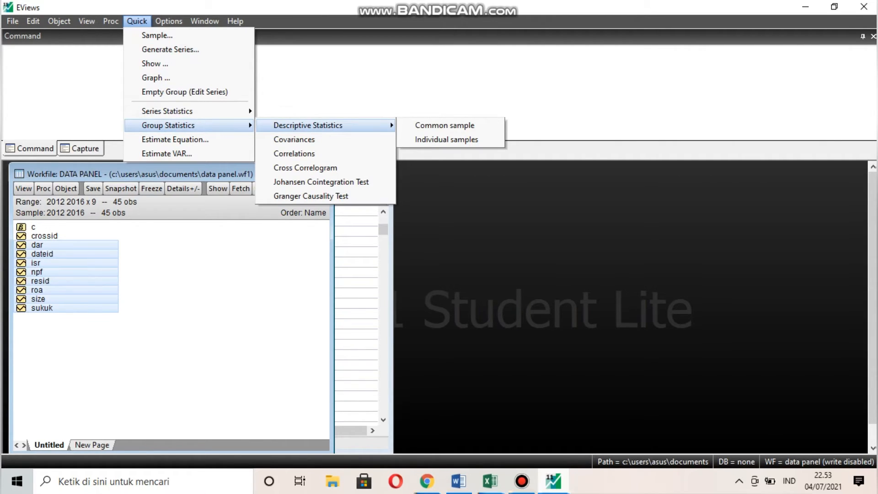
left_click(444, 125)
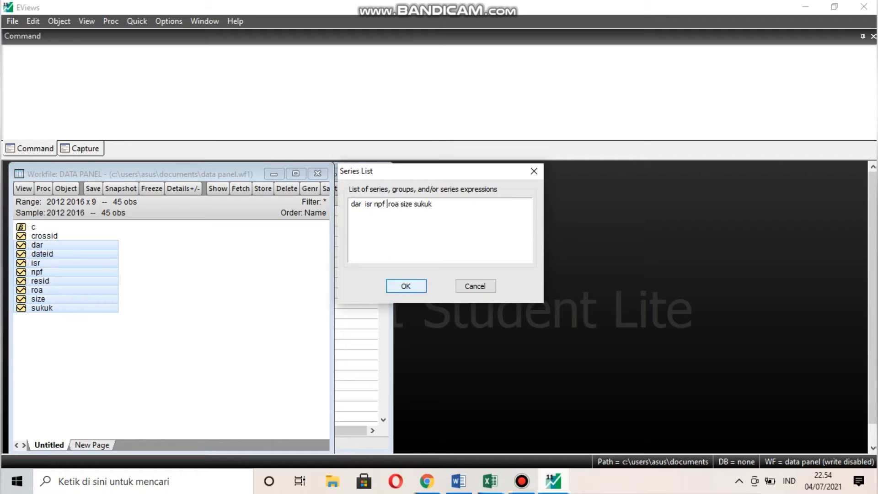
key("Return")
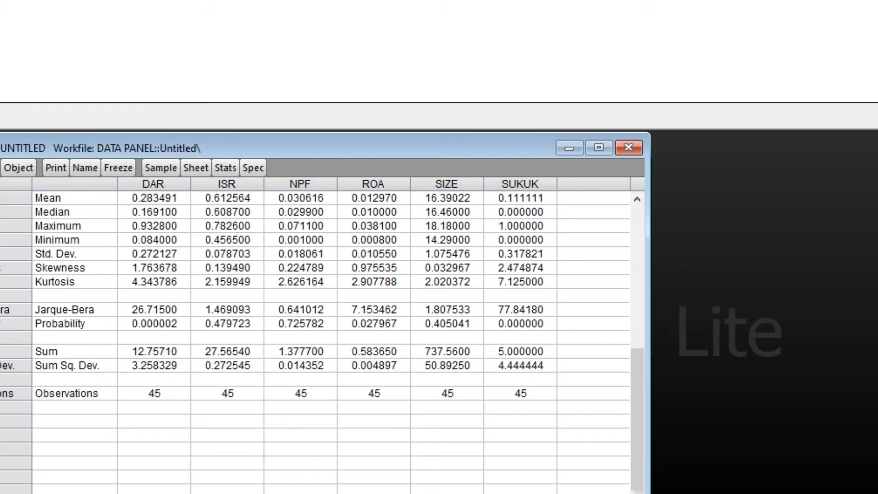
left_click(448, 323)
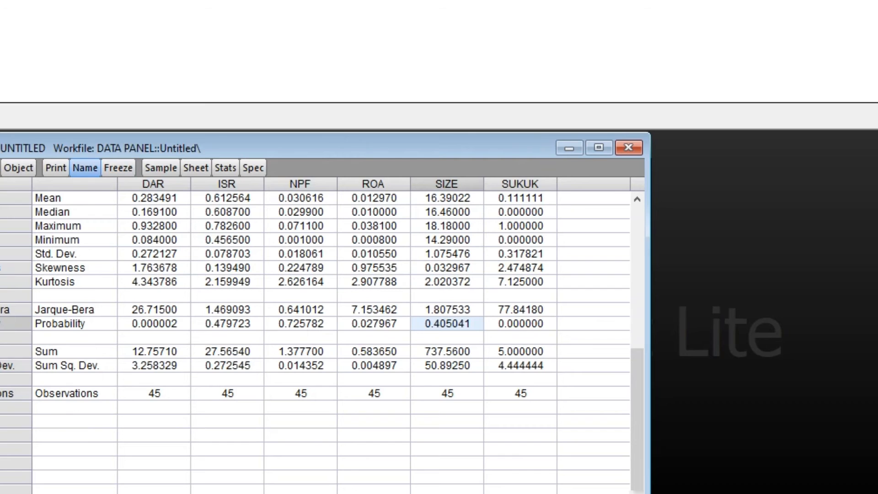
Name the descriptive statistics group DESCRIPTIVE and close its window
left_click(85, 168)
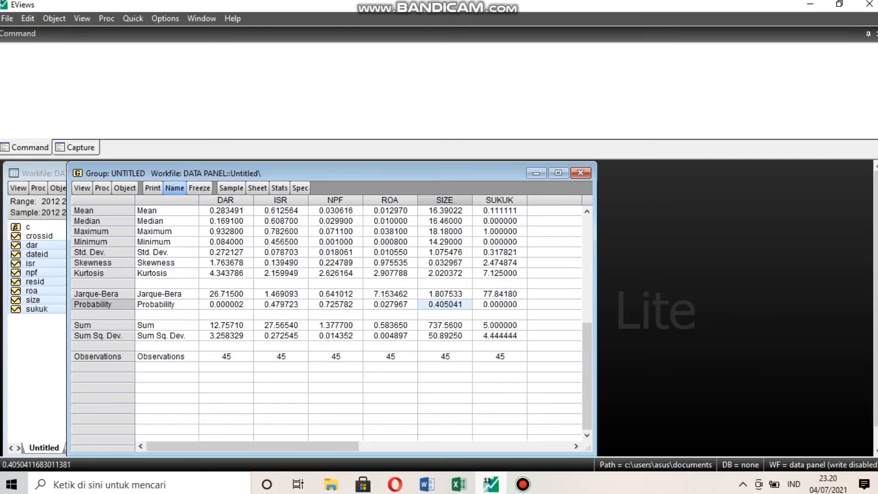
left_click(174, 188)
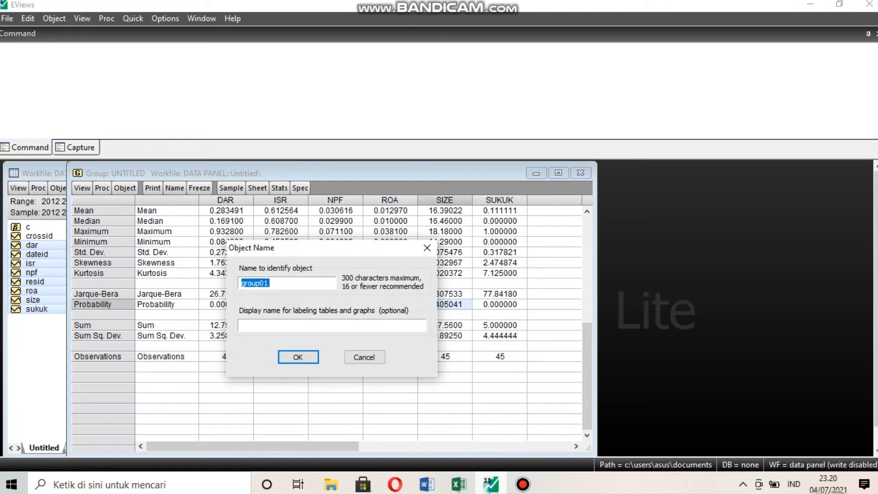
type("DESCRIPTIVE")
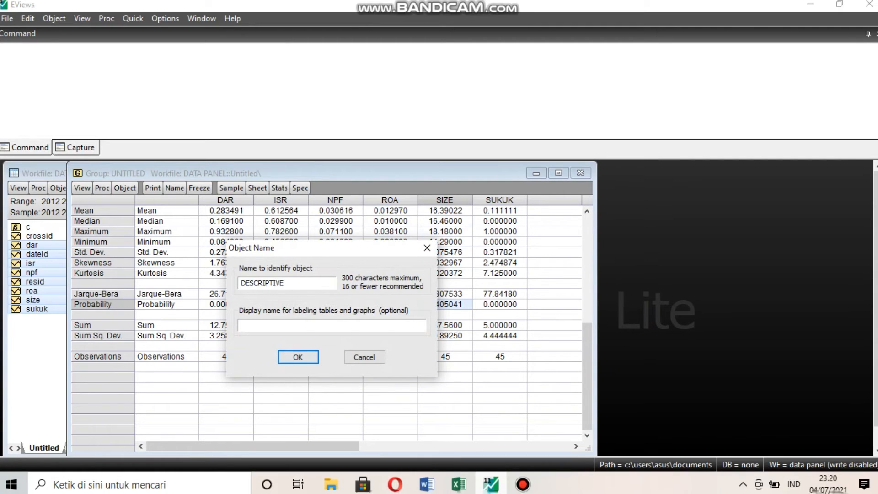
key("Return")
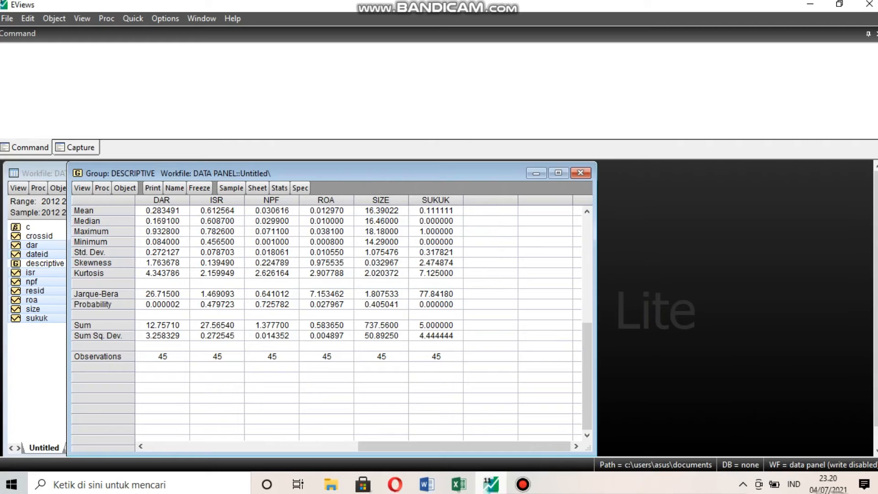
left_click(581, 173)
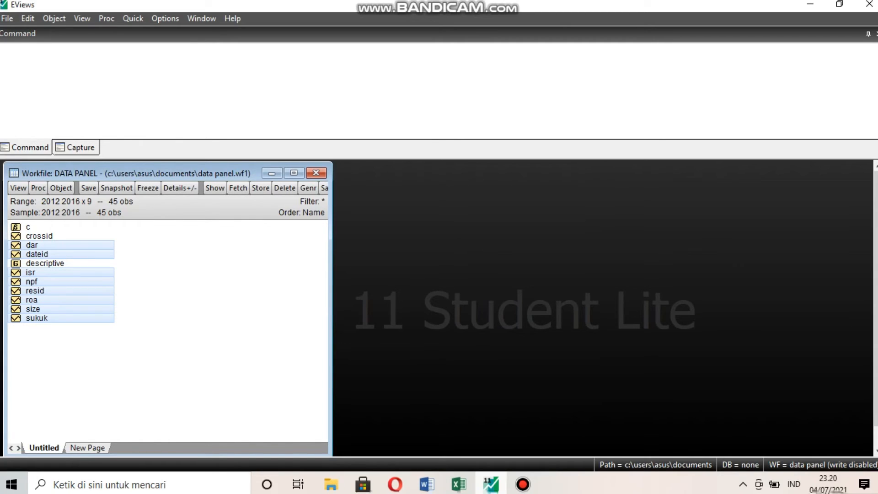
Start a least squares equation estimation with the specification ISR C SIZE ROA DAR NPF SUKUK
left_click(133, 19)
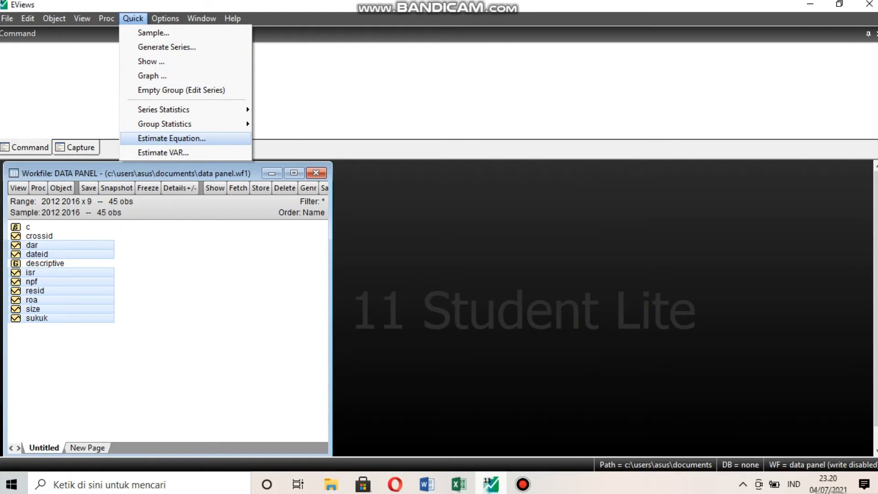
key("Return")
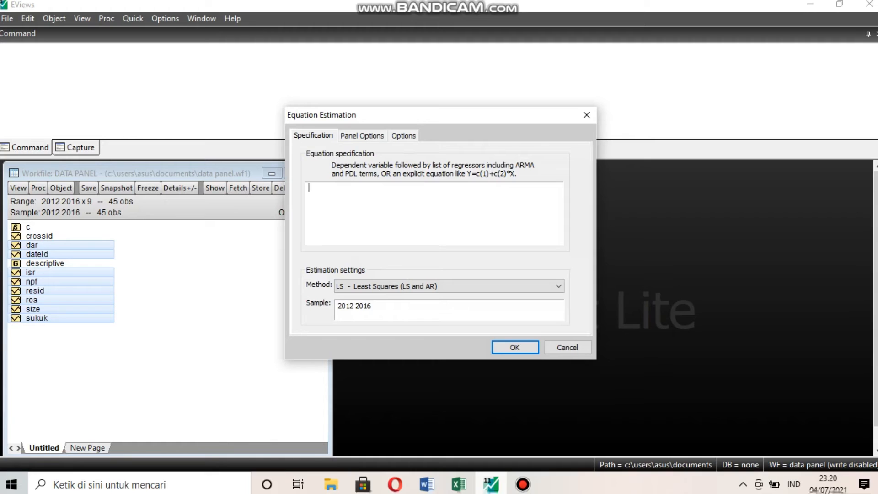
type("ISR C")
type("SIZE")
type("ROA DAR NPF SUKUK")
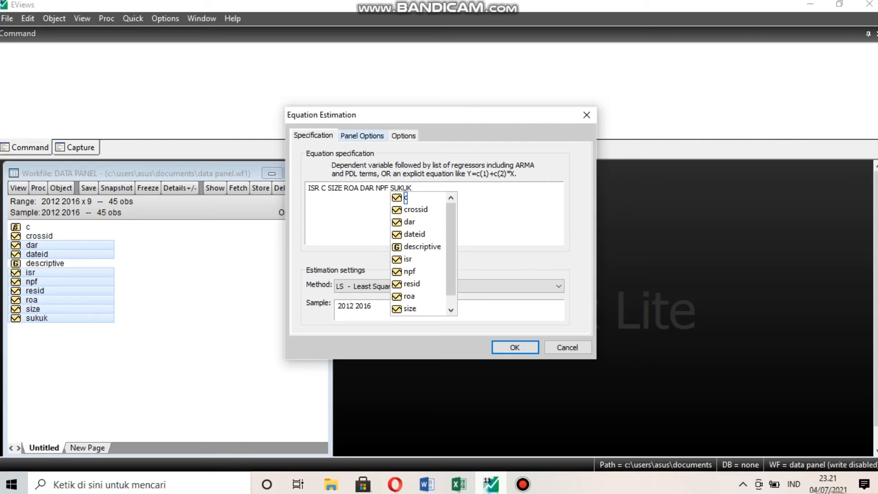
Keep the cross-section effects at None and run the panel estimation
left_click(362, 135)
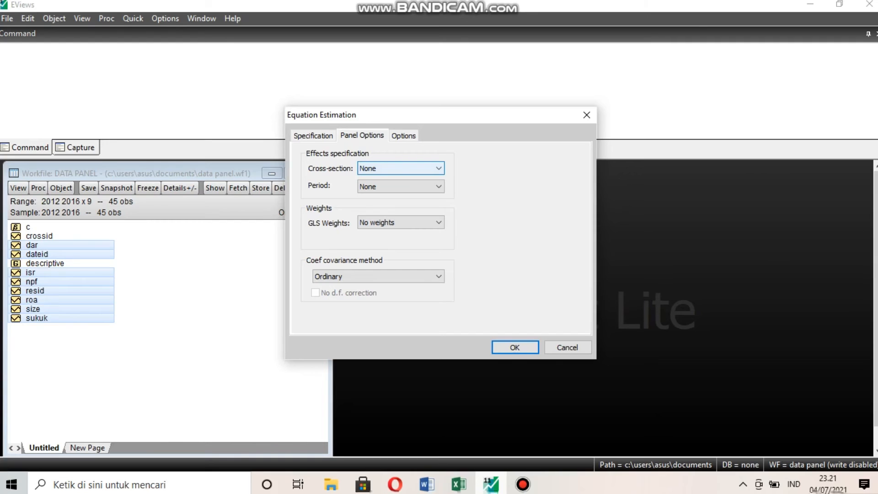
left_click(400, 168)
left_click(401, 168)
left_click(515, 347)
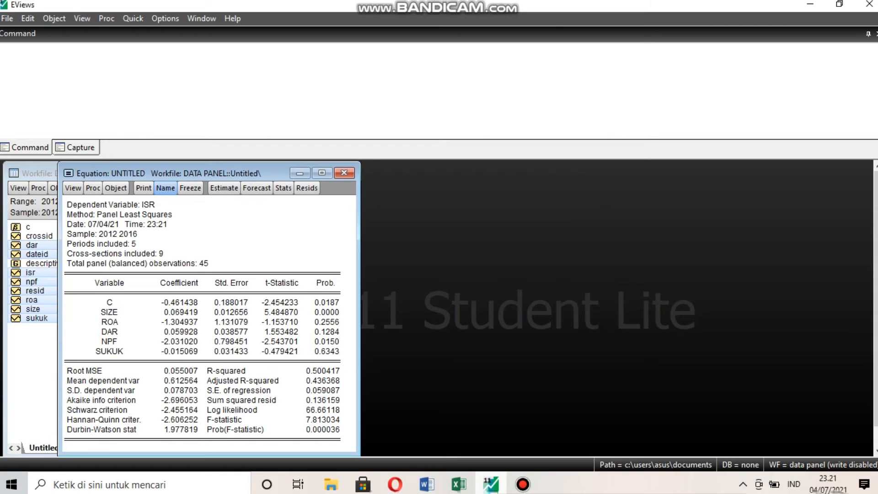
Name the estimated equation MODEL_CEMMON
left_click(165, 188)
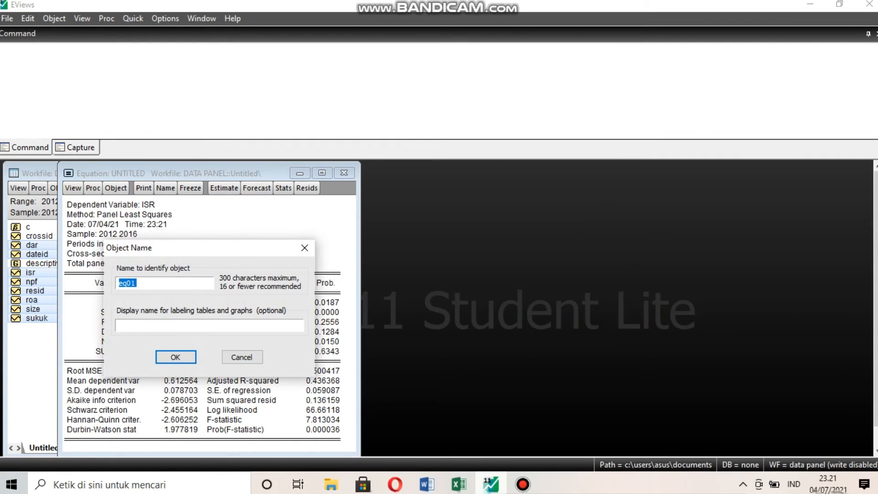
key("BackSpace")
type("MODEL_CEMMON")
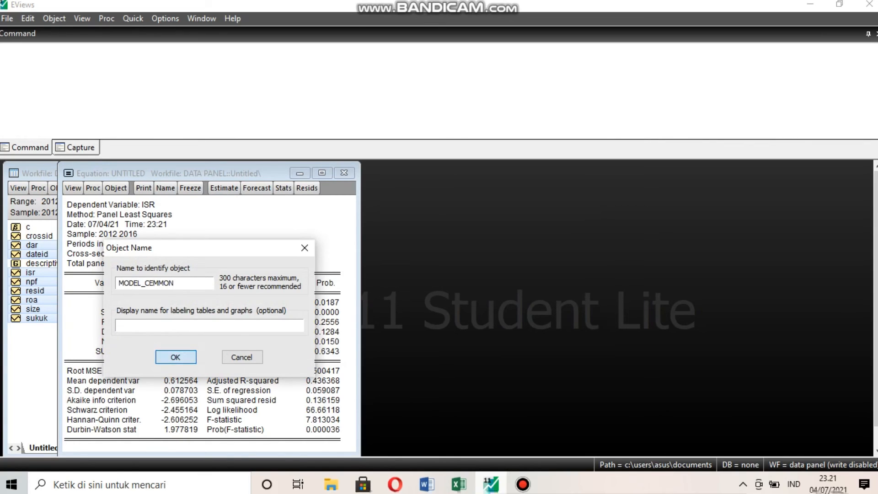
key("Return")
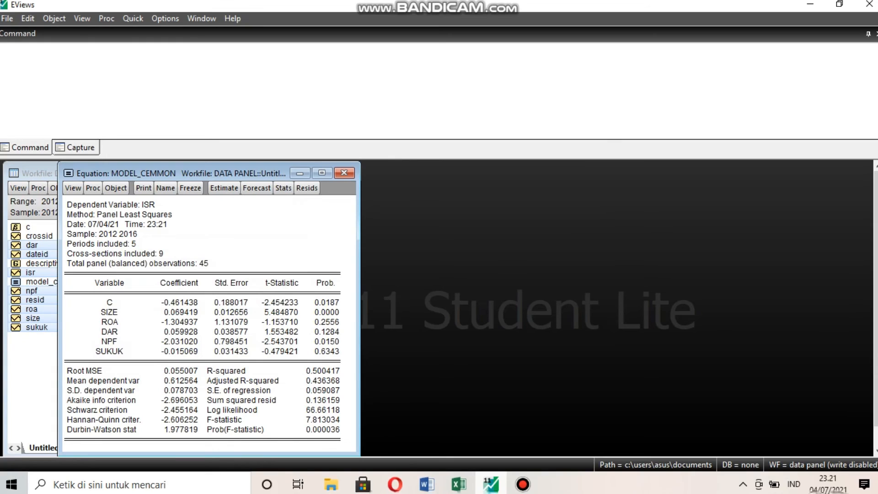
Close the MODEL_CEMMON window and start a new least squares equation estimation with the specification ISR C SIZE ROA DAR NPF SUKUK
left_click(344, 172)
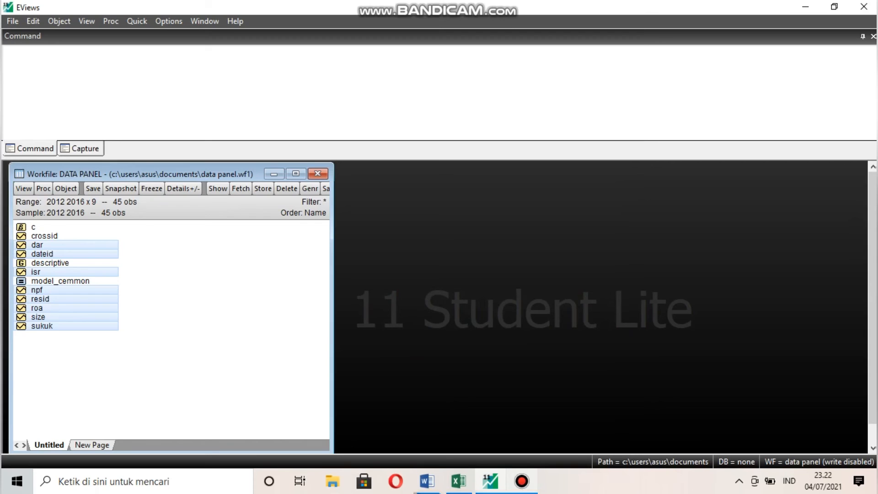
left_click(136, 21)
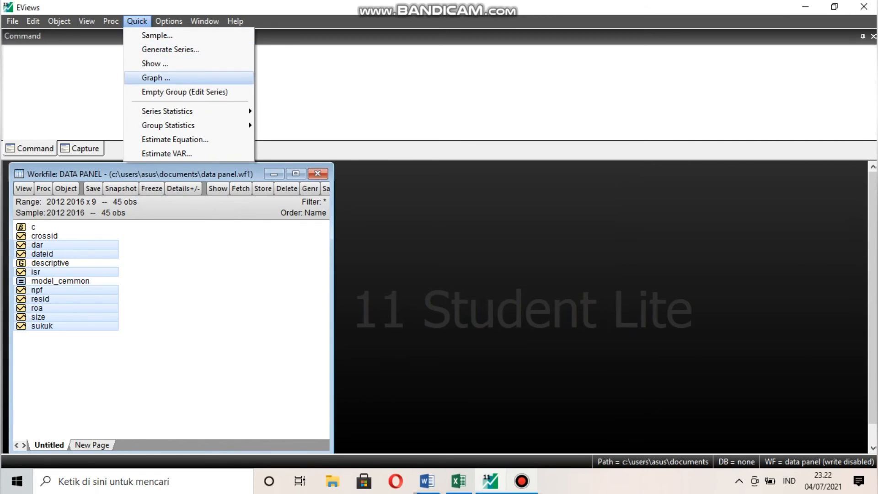
key("Return")
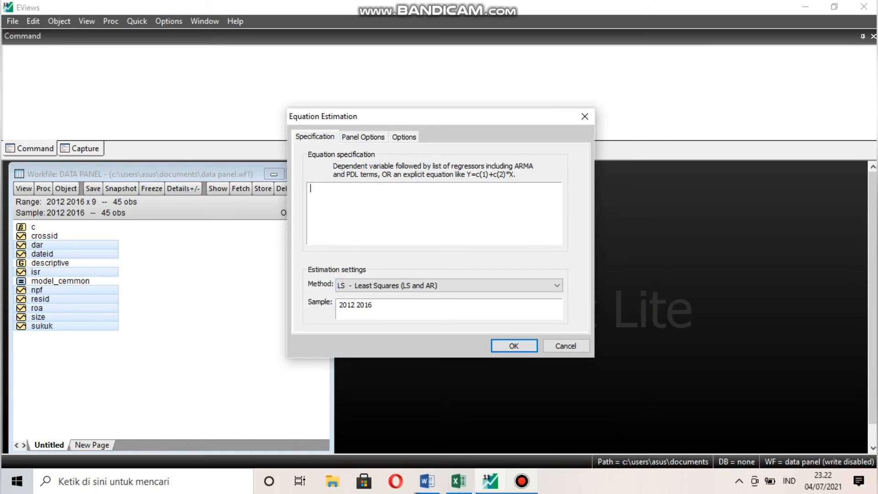
type("ISR C SIZE ROA DAR NPF")
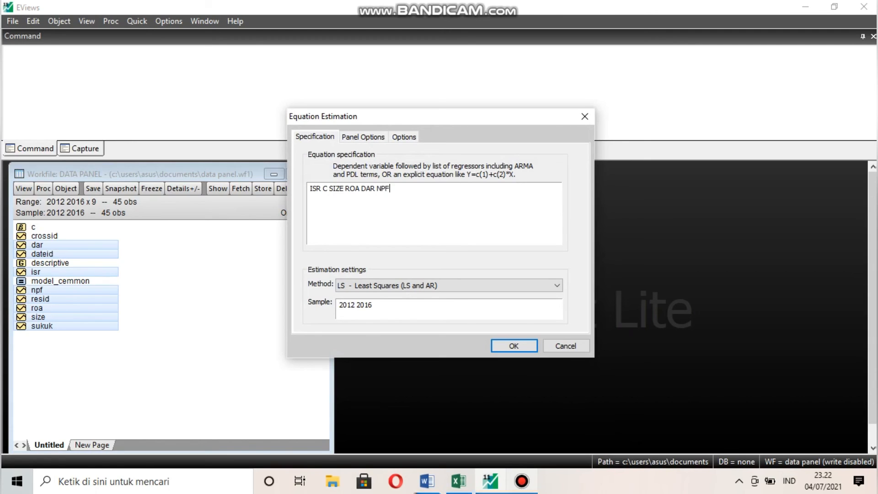
type(" SUKUK")
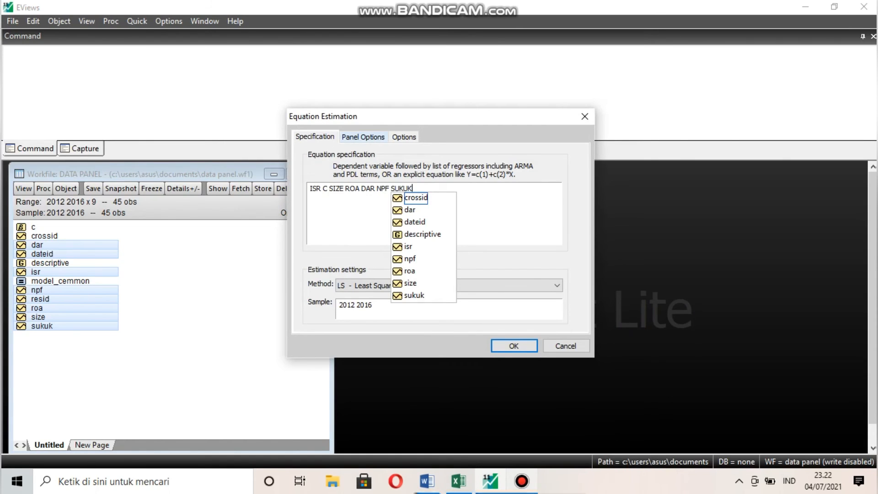
Set the cross-section effects to Fixed and run the panel estimation
left_click(363, 137)
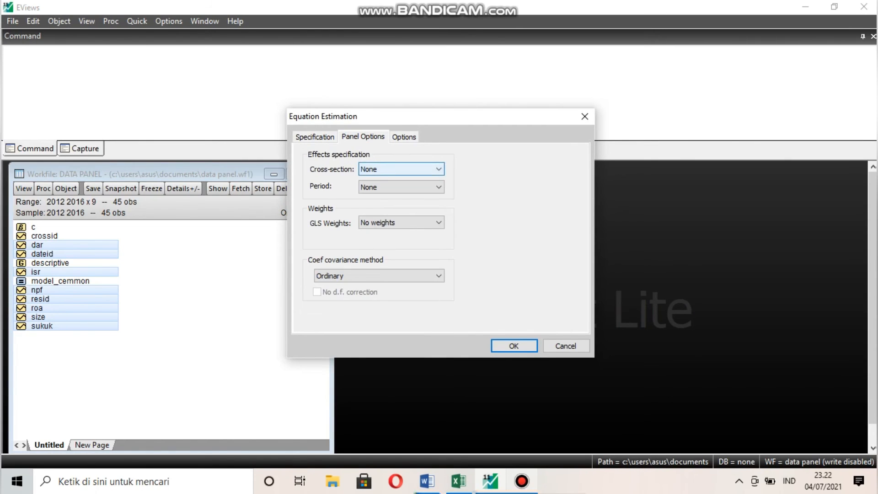
left_click(399, 169)
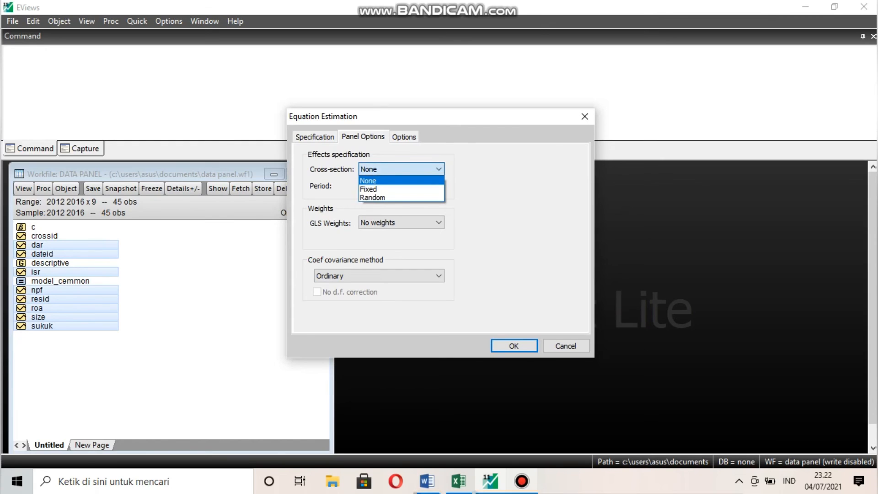
key("Down")
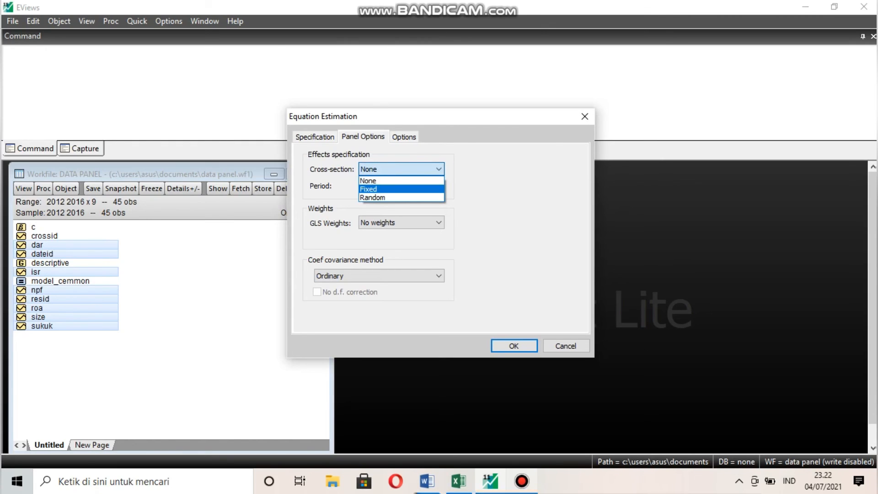
key("Return")
key("Tab")
key("Return")
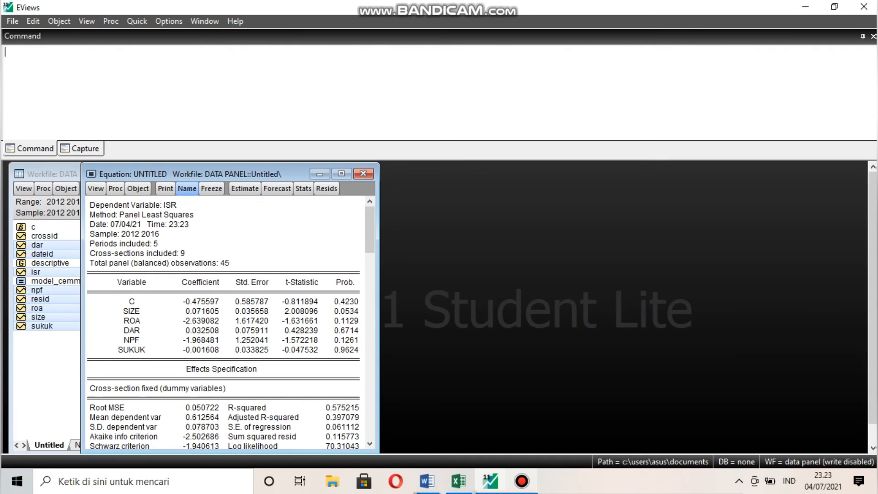
Name the fixed-effects equation MODEL_FEM and close its window
left_click(187, 188)
type("MODEL_FEM")
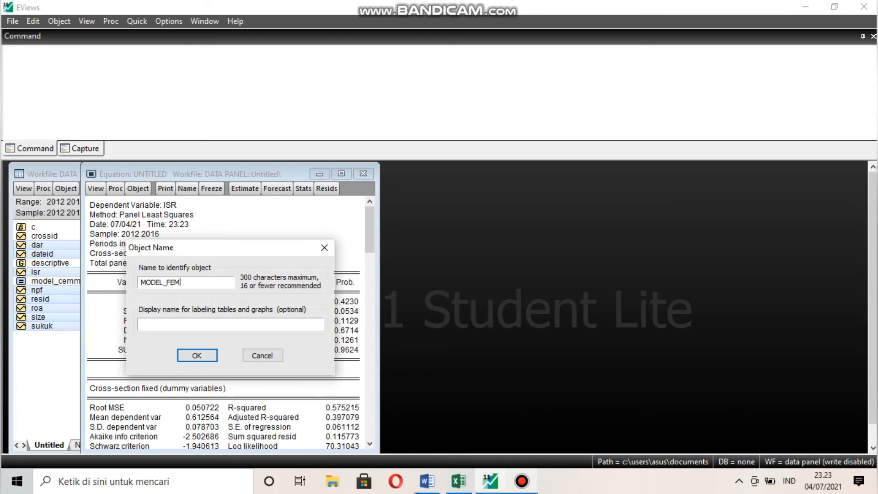
key("Return")
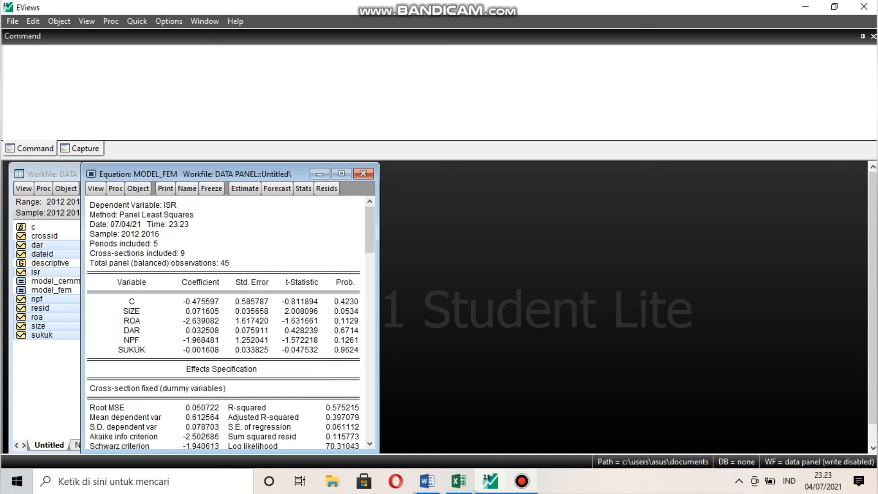
left_click(364, 173)
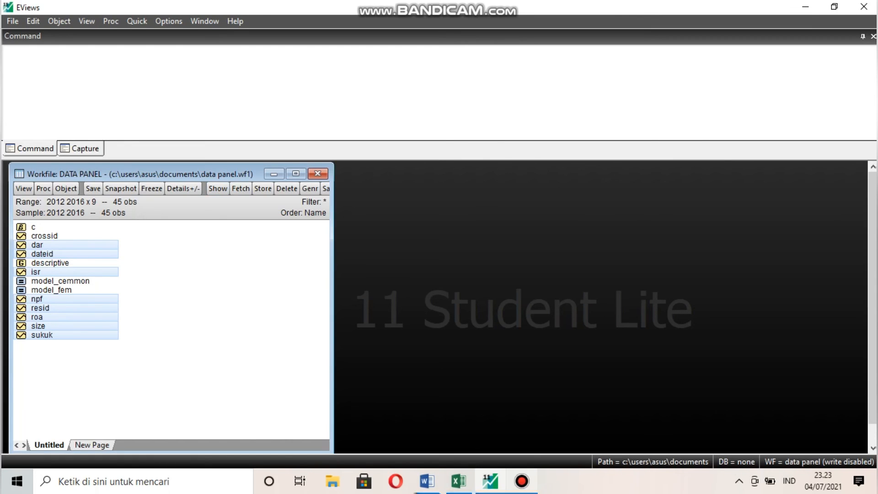
Start another least squares equation estimation with the specification ISR C SIZE ROA DAR NPF SUKUK
left_click(136, 21)
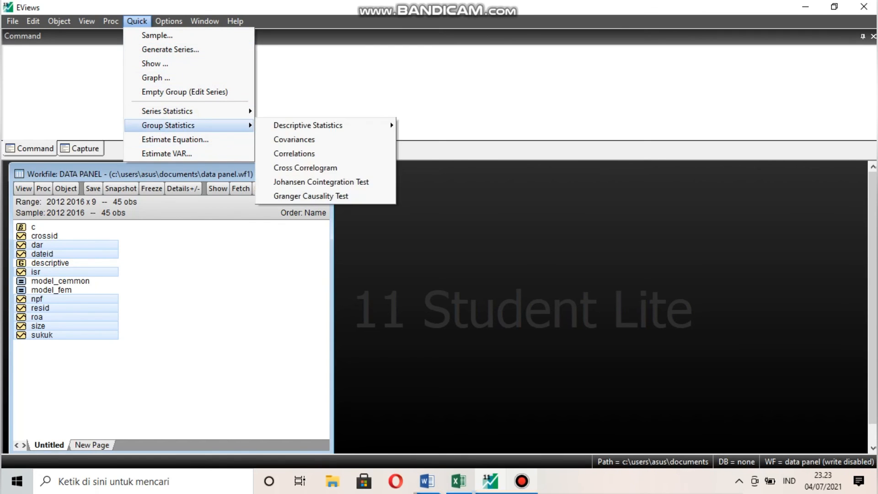
left_click(175, 139)
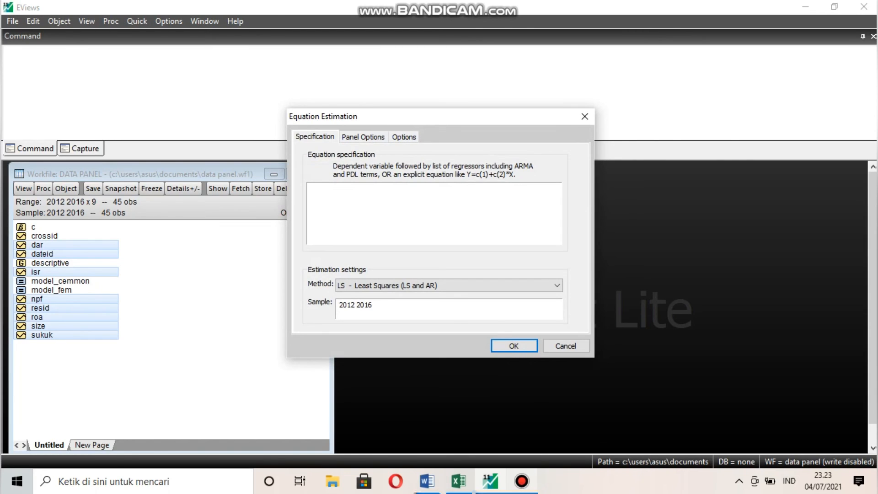
type("ISR C SIZE ROA DAR NPF SUKUK")
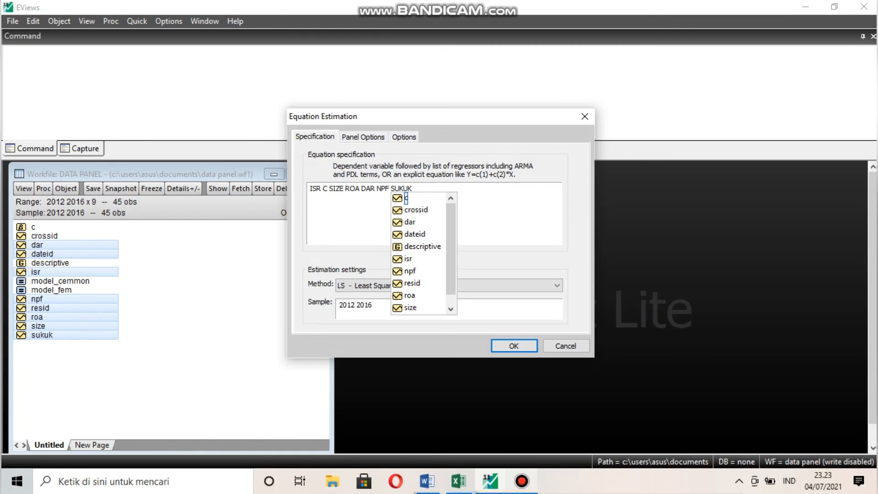
Set the cross-section effects to Random and run the panel estimation
left_click(363, 137)
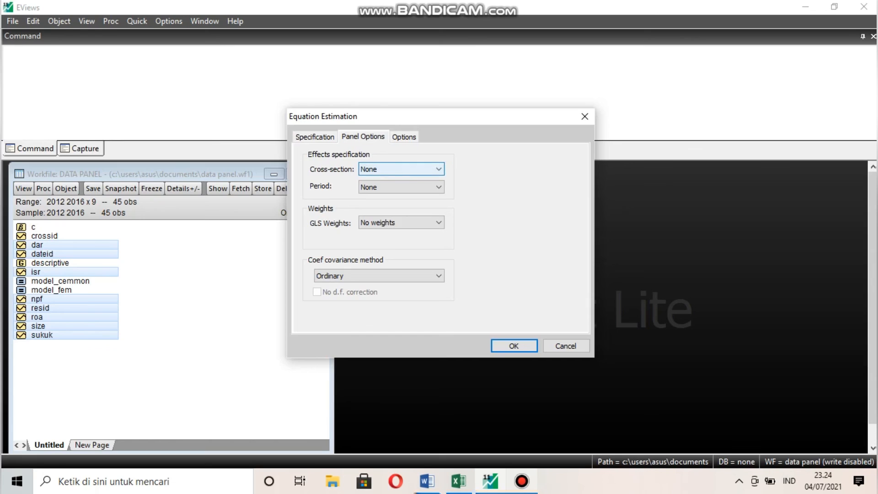
left_click(402, 170)
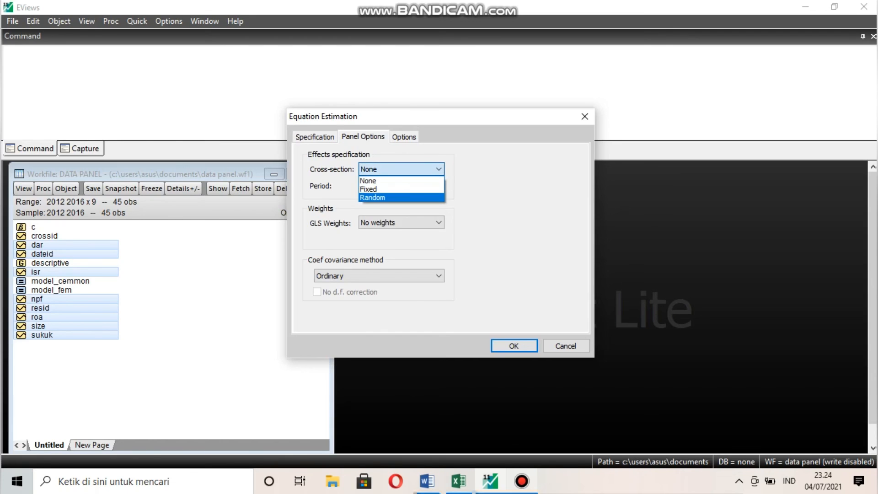
left_click(373, 198)
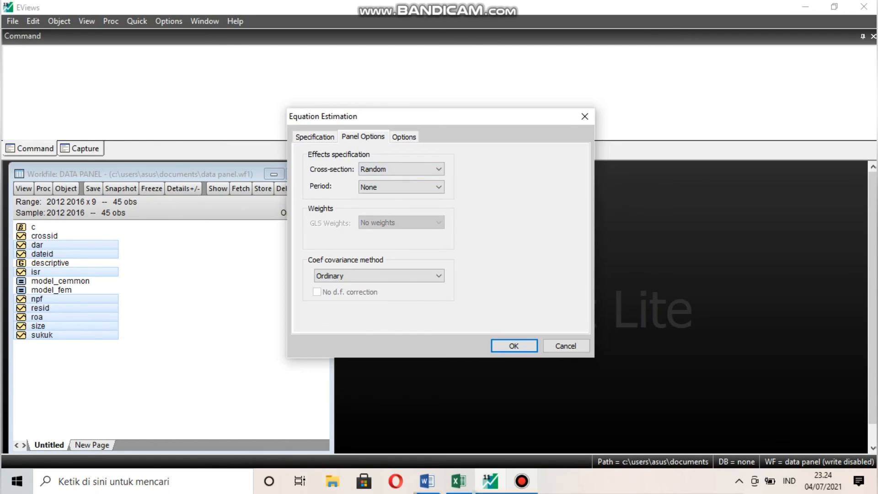
key("Return")
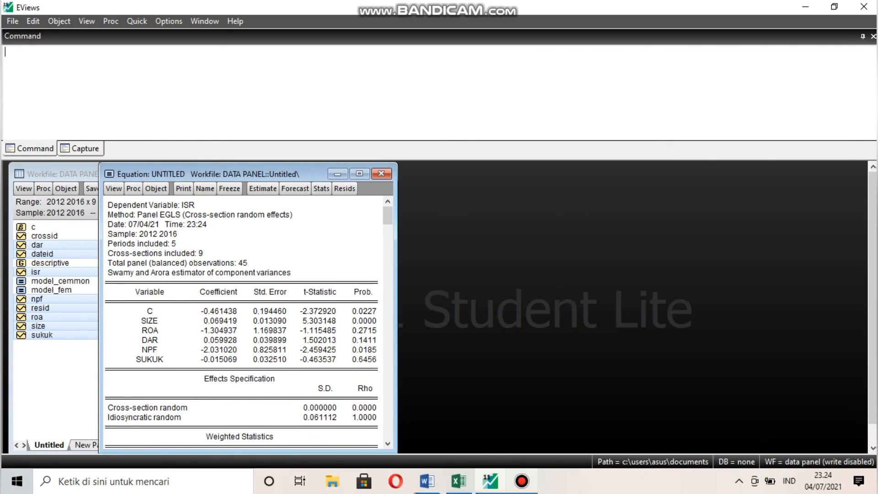
Name the random-effects equation MODEL_REM
left_click(205, 188)
type("MODEL")
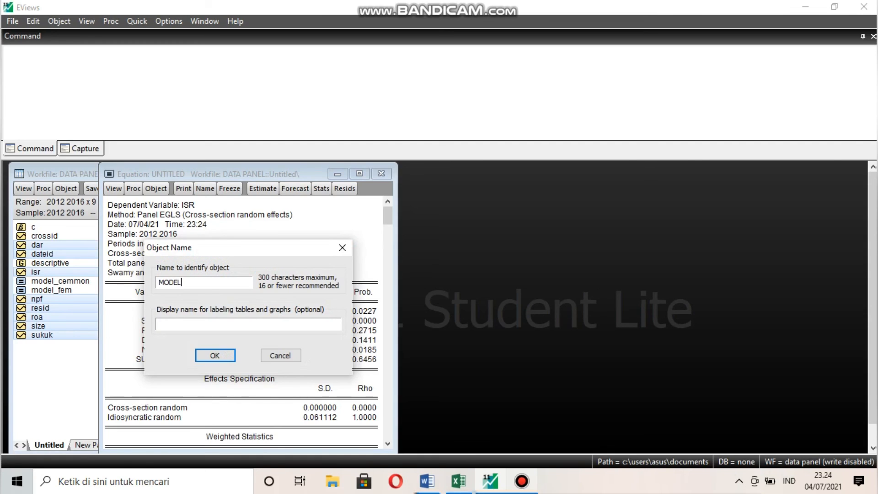
type("_REM")
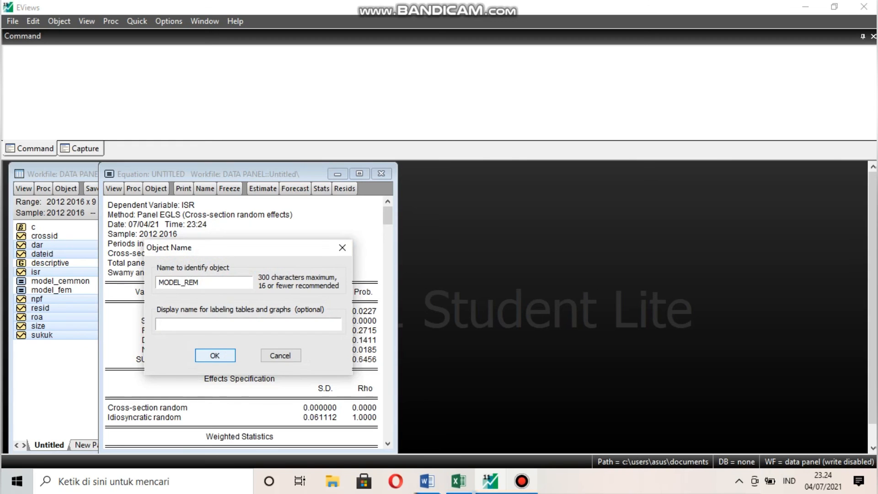
key("Return")
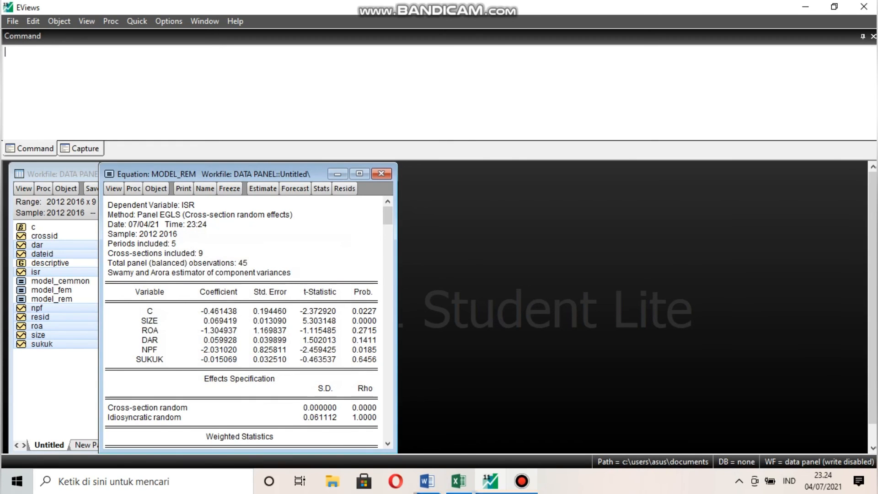